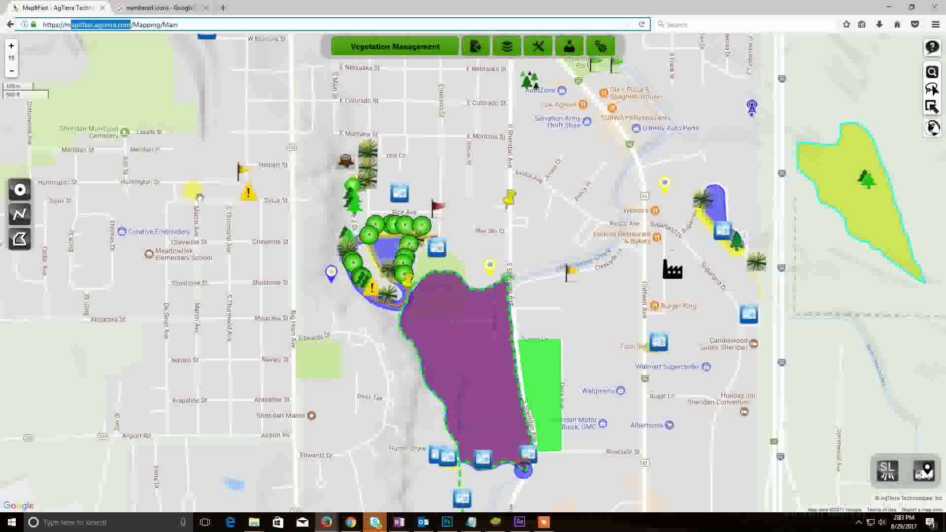
left_click_drag(349, 162, 333, 157)
left_click(333, 157)
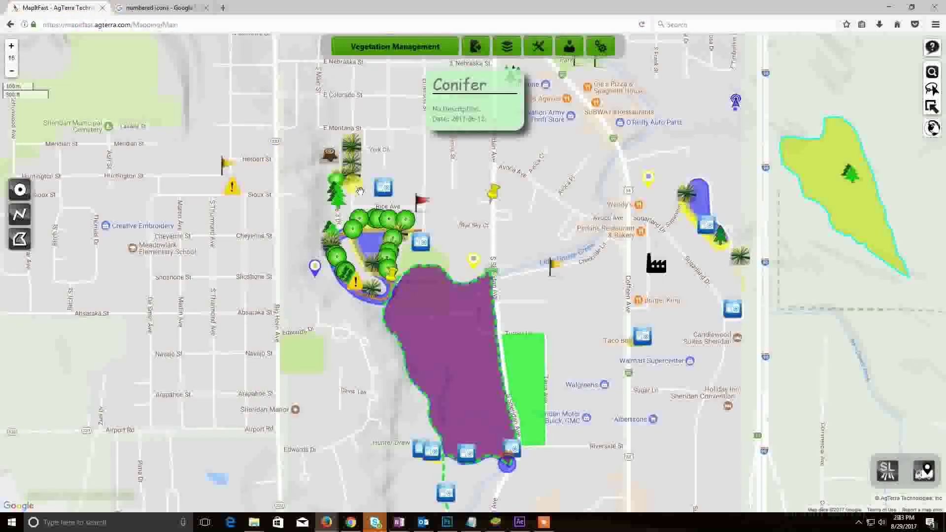
left_click_drag(305, 337, 292, 337)
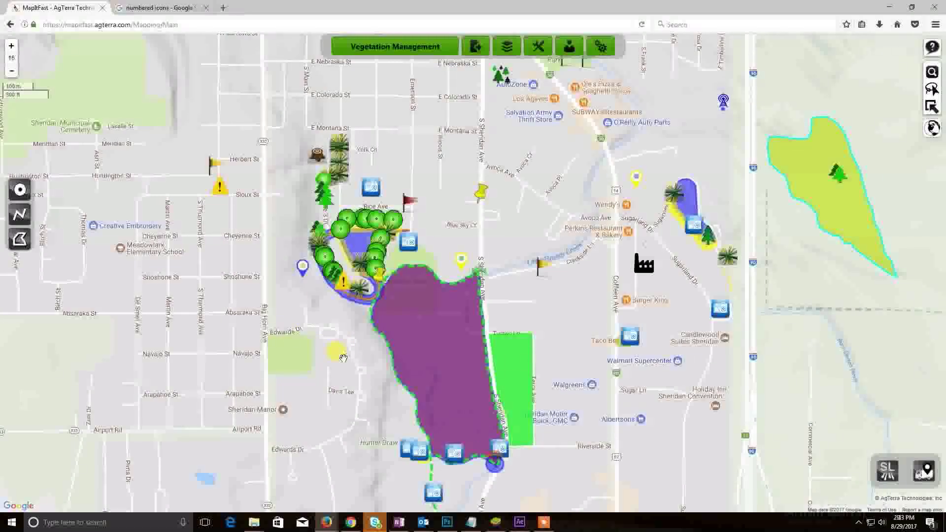
left_click_drag(343, 368, 359, 368)
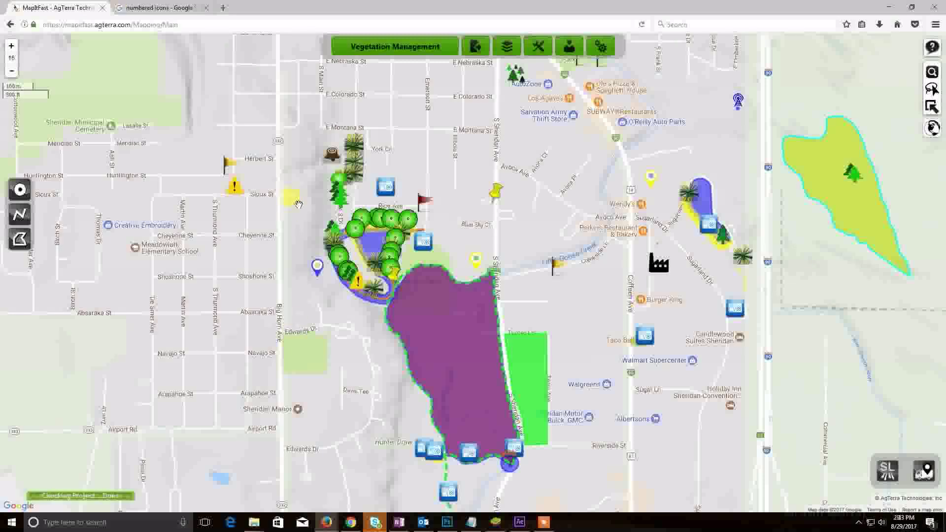
mouse_move(323, 164)
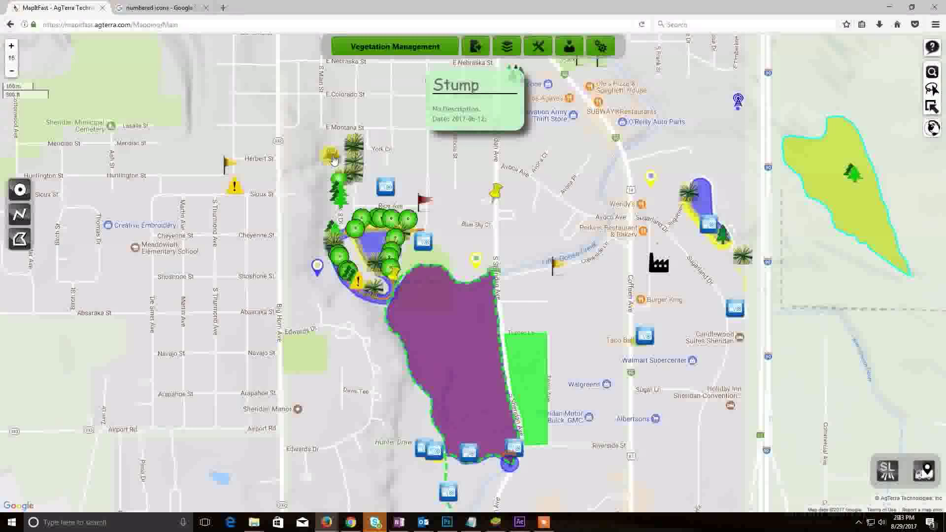
left_click_drag(300, 196, 308, 196)
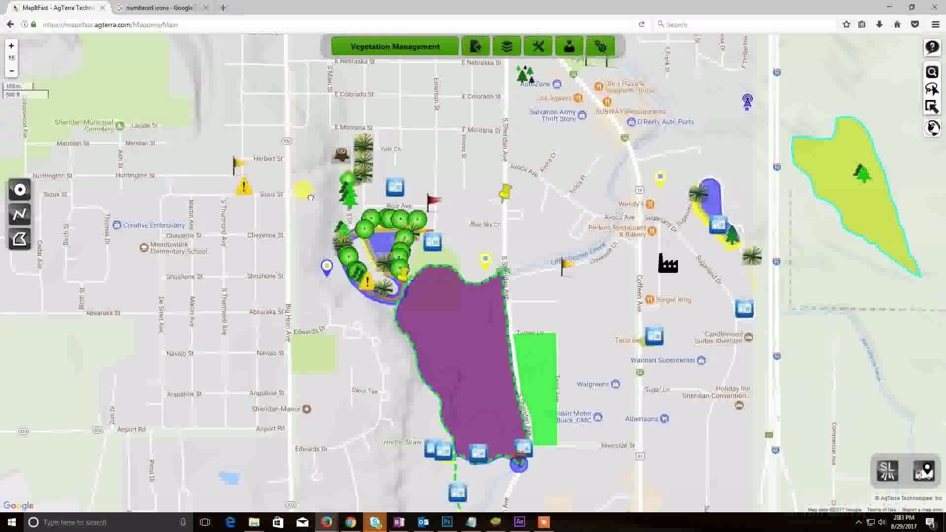
Switch to the mobile mapping app in BlueStacks and add a point without a name at the current location
left_click(495, 522)
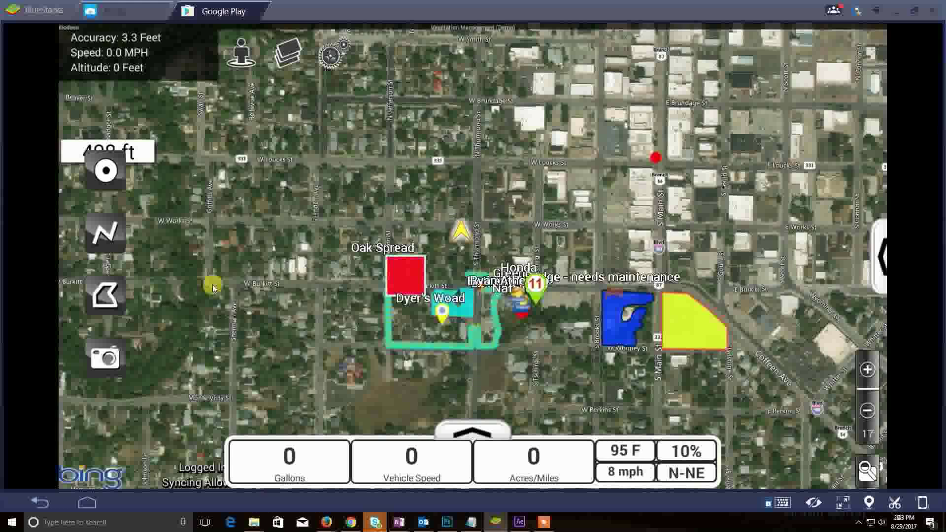
left_click(103, 175)
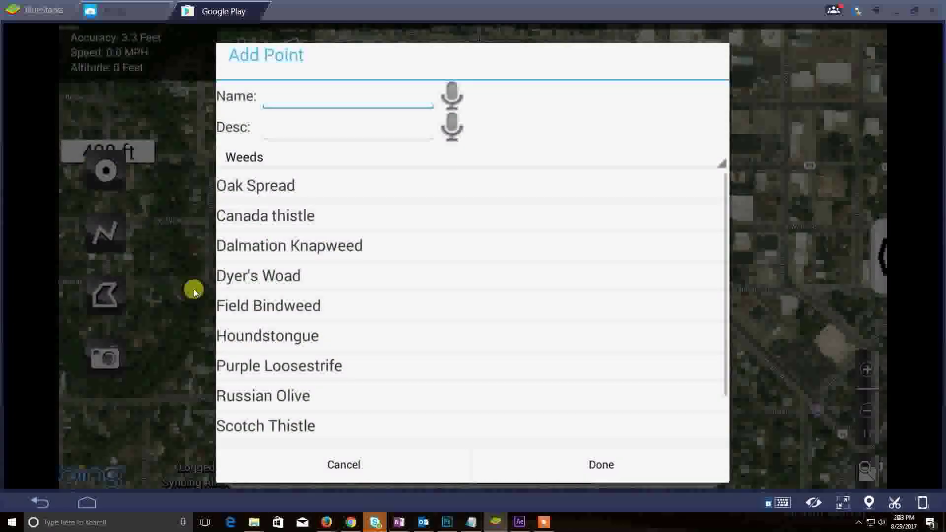
left_click(601, 465)
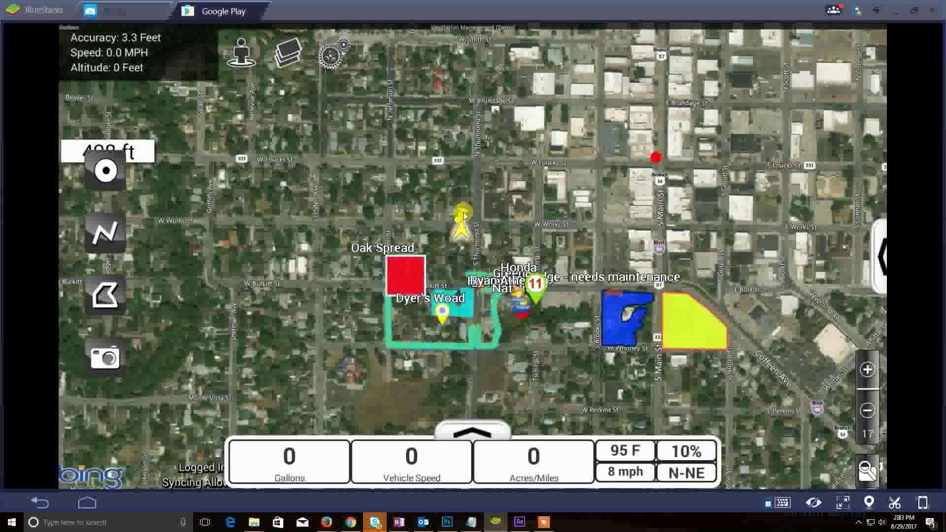
Change the icon of the unnamed point at the current location to Weed and save the edit
left_click(462, 217)
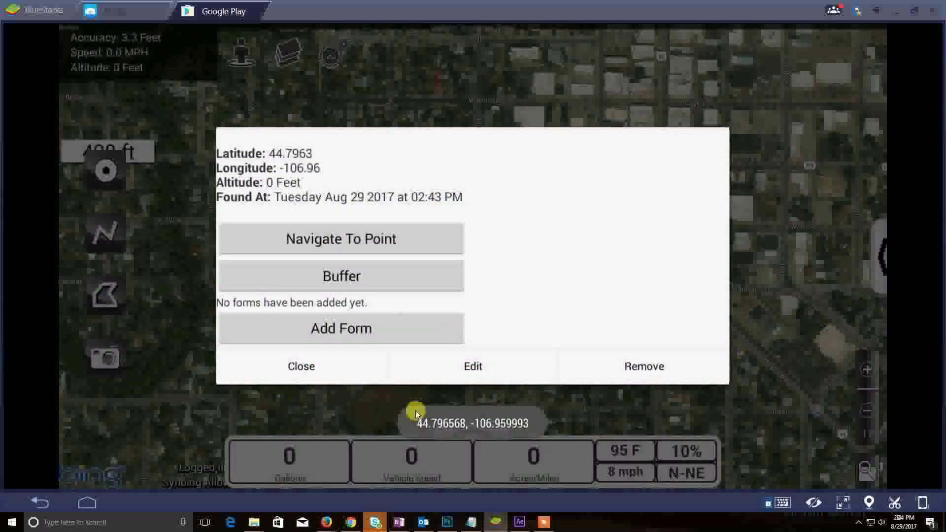
left_click(474, 366)
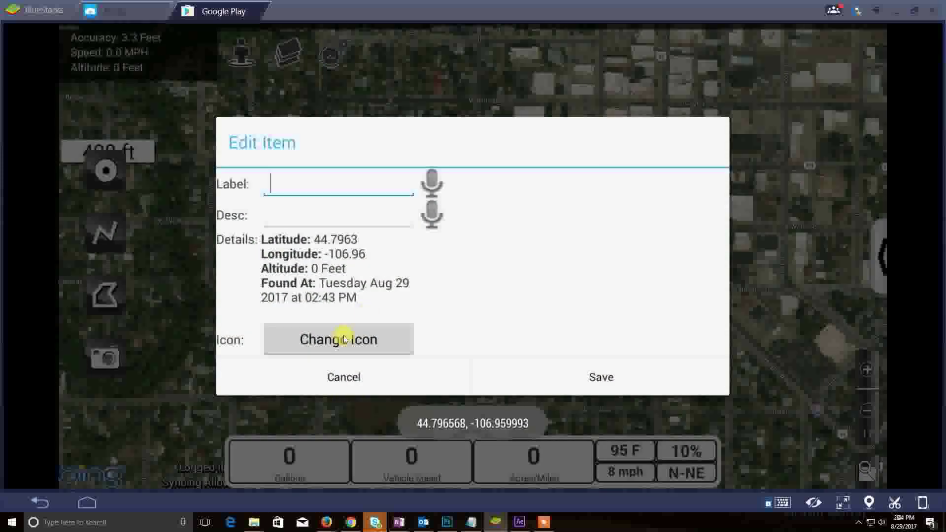
left_click(344, 339)
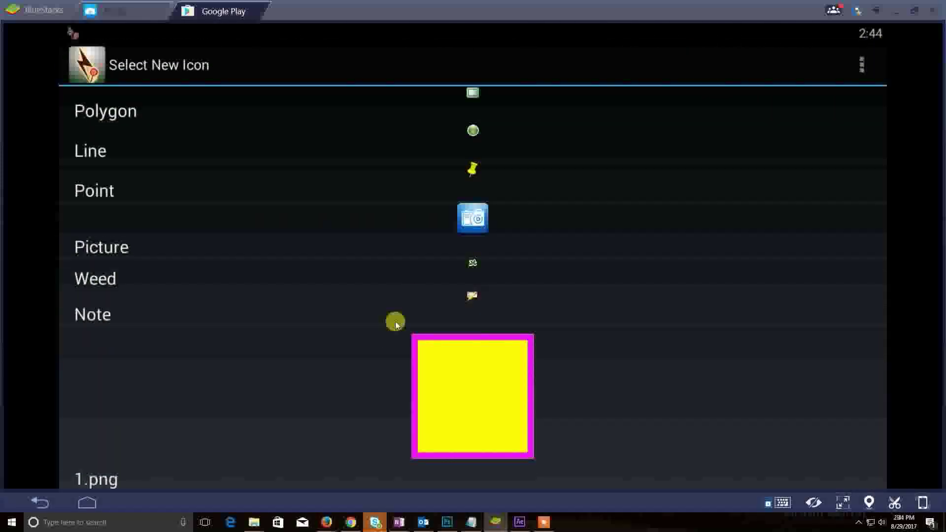
scroll(390, 275, "down", 3)
scroll(403, 351, "down", 3)
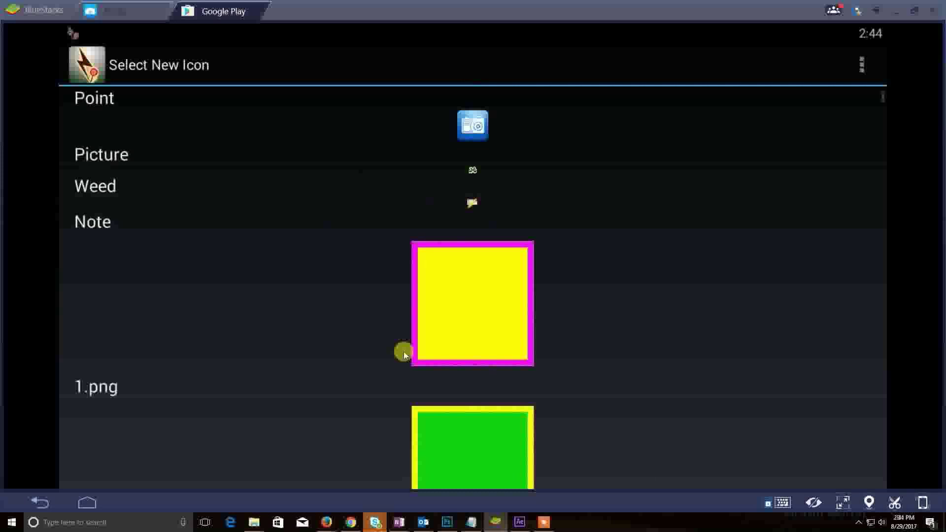
scroll(400, 383, "up", 2)
scroll(537, 187, "up", 2)
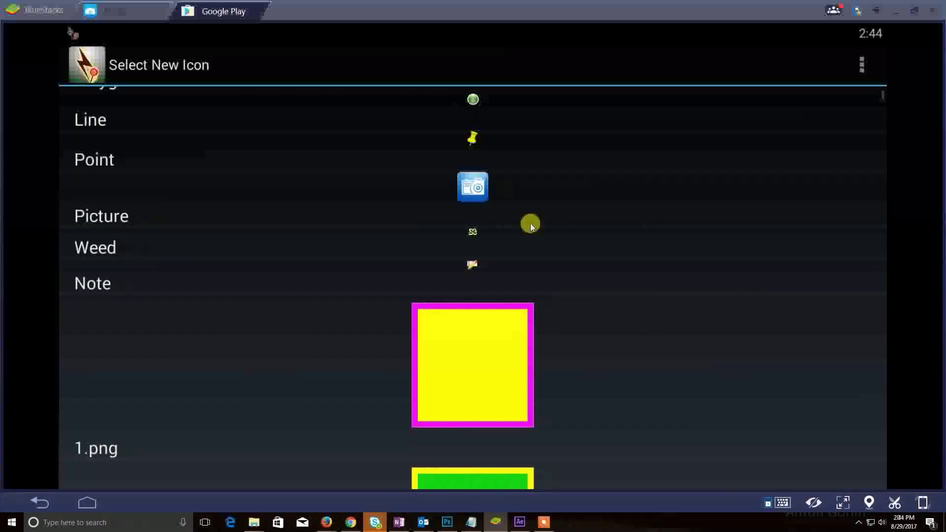
left_click(474, 235)
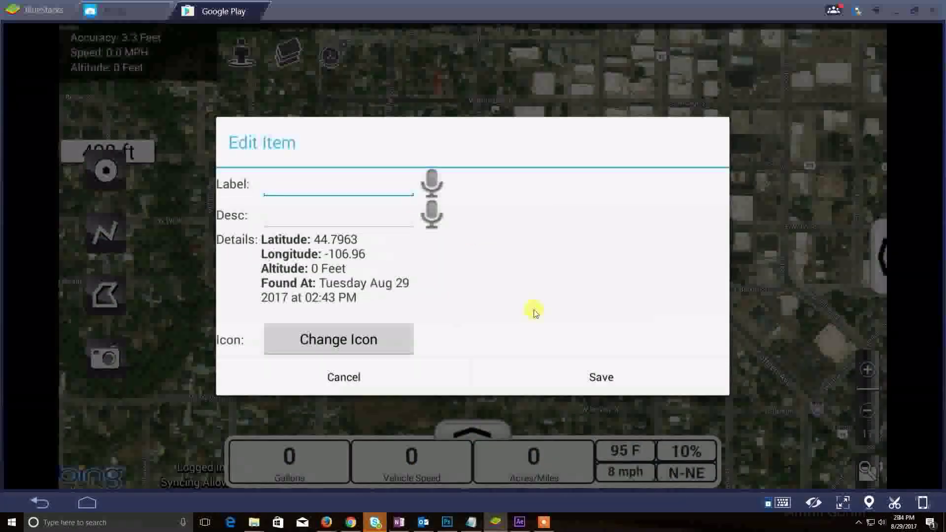
left_click(635, 380)
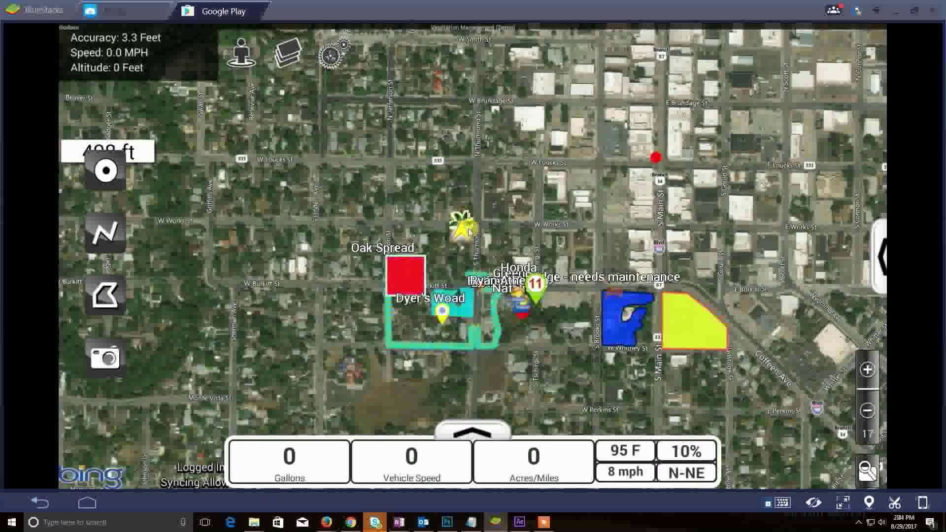
Delete the unnamed point with the Weed icon at the current location
left_click(457, 220)
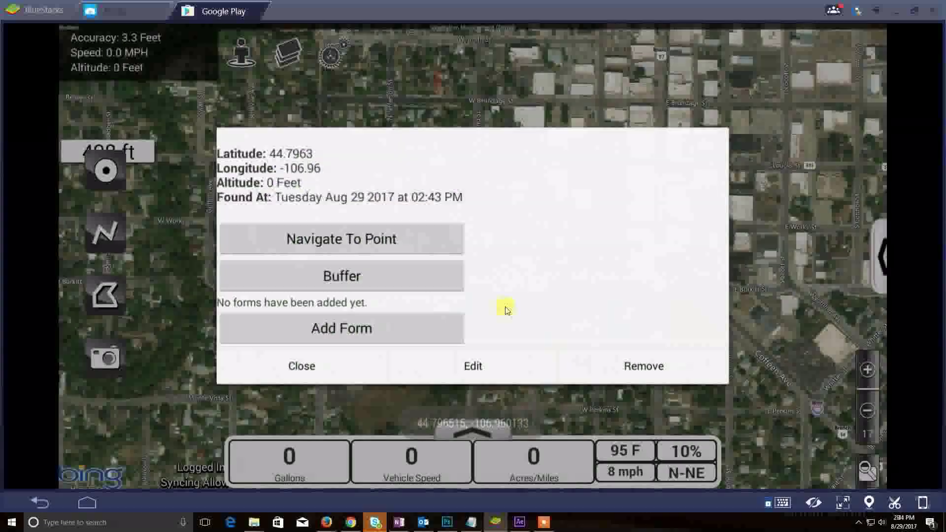
left_click(633, 366)
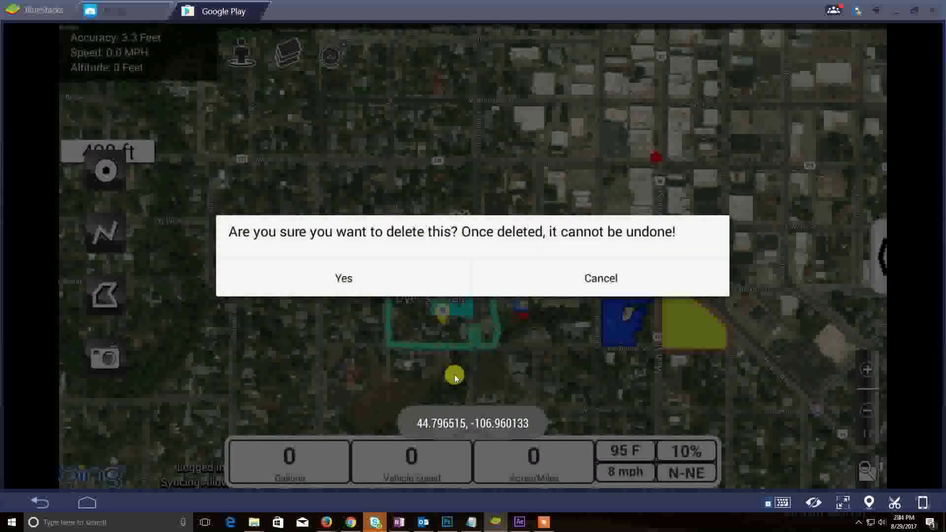
left_click(344, 277)
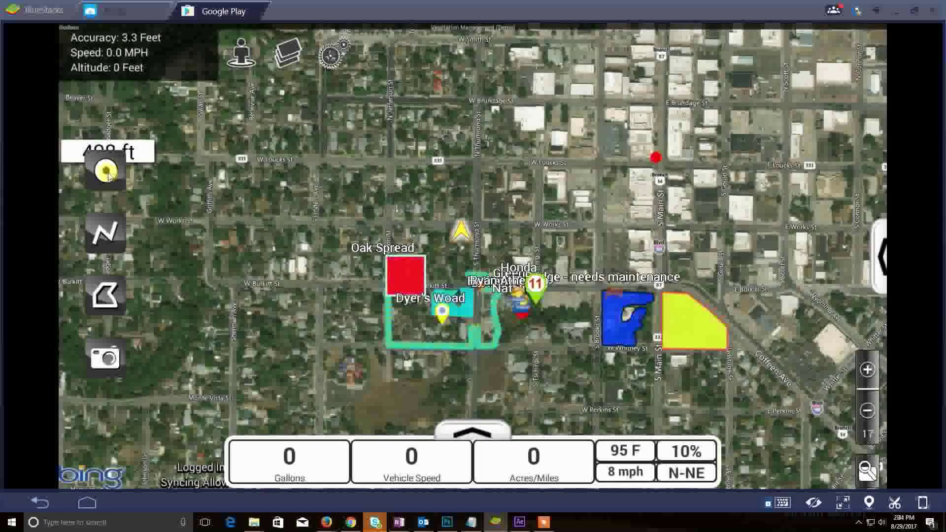
Browse the point preset categories, then add a Dyer's Woad point from the Weeds category at the current location
left_click(106, 173)
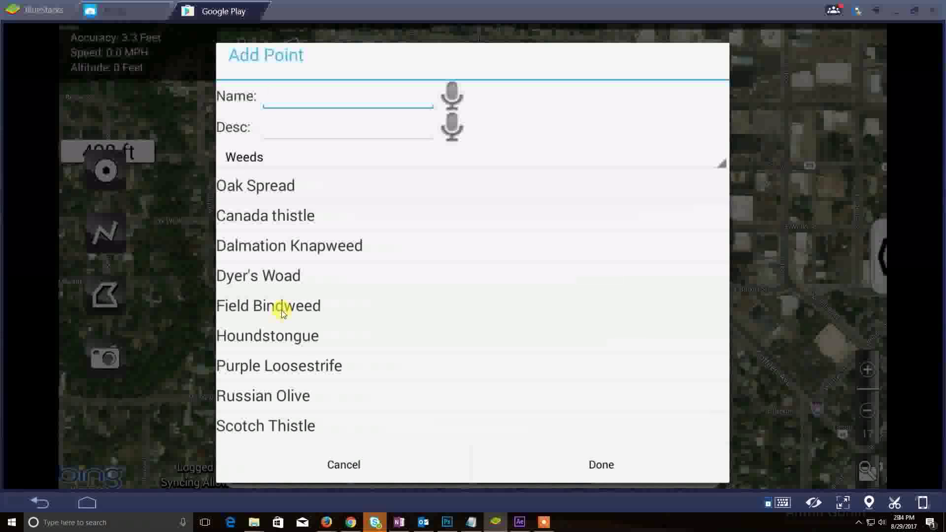
left_click(245, 160)
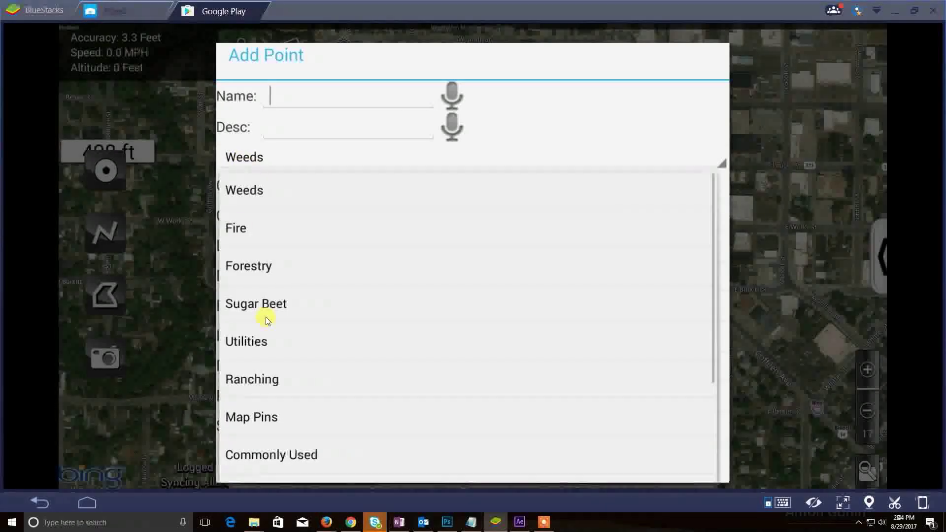
left_click_drag(301, 372, 306, 241)
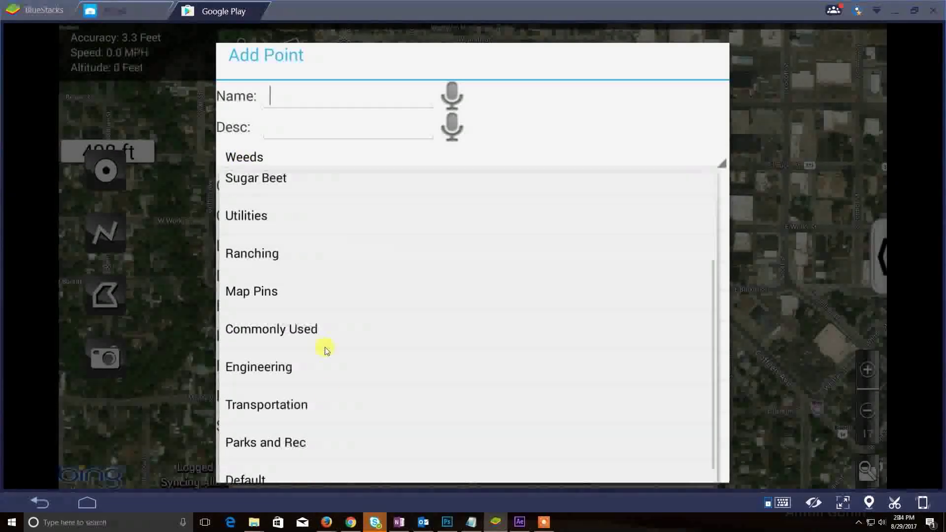
left_click_drag(327, 338, 350, 438)
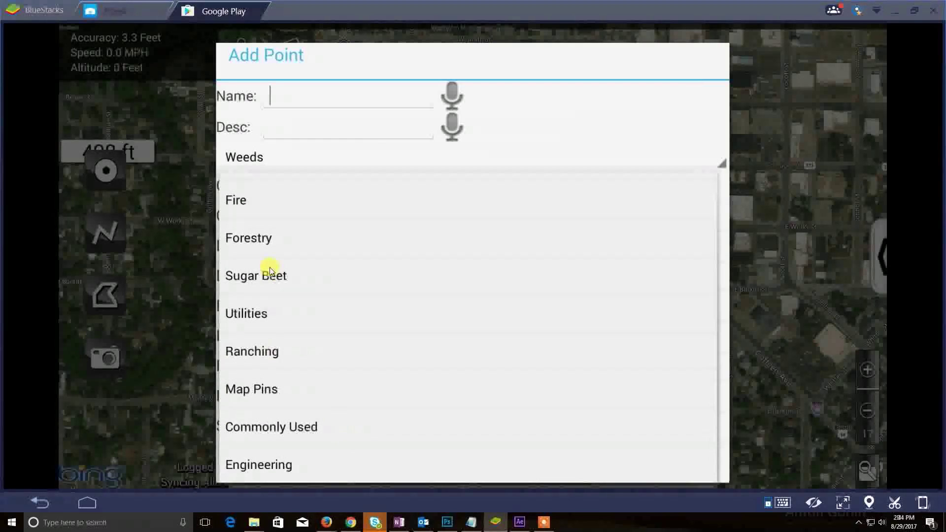
scroll(297, 376, "down", 1)
scroll(297, 354, "up", 2)
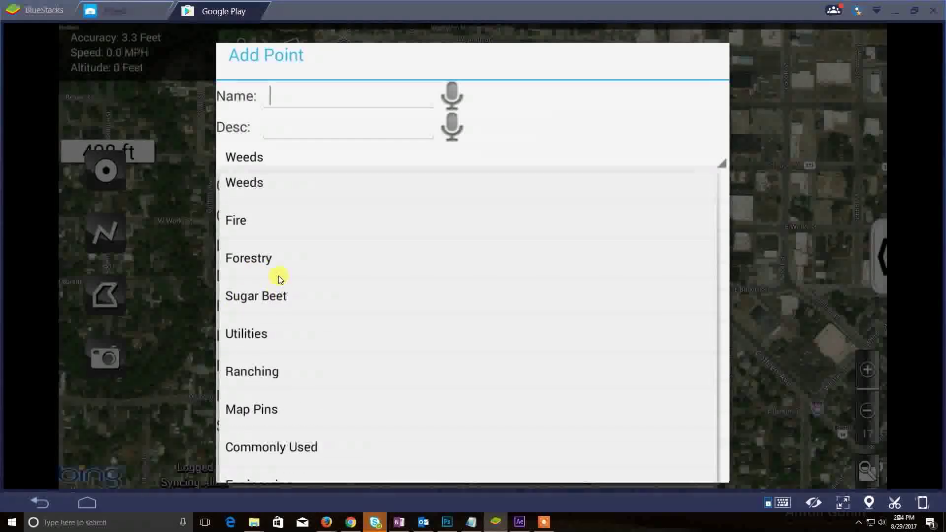
left_click(579, 135)
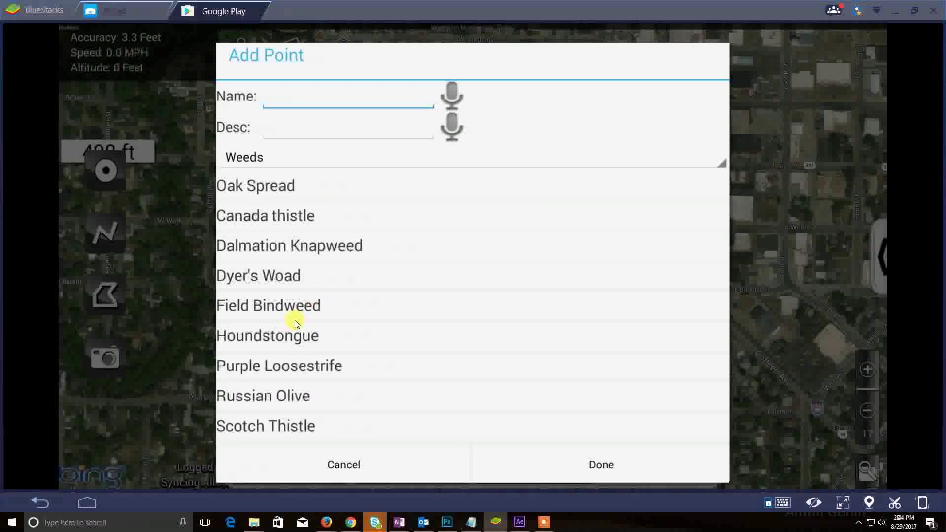
left_click(241, 279)
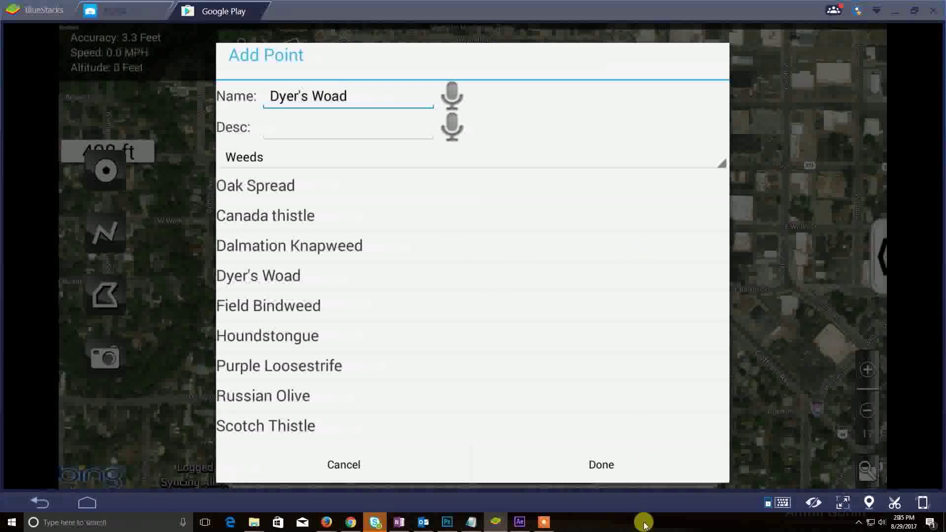
left_click(604, 466)
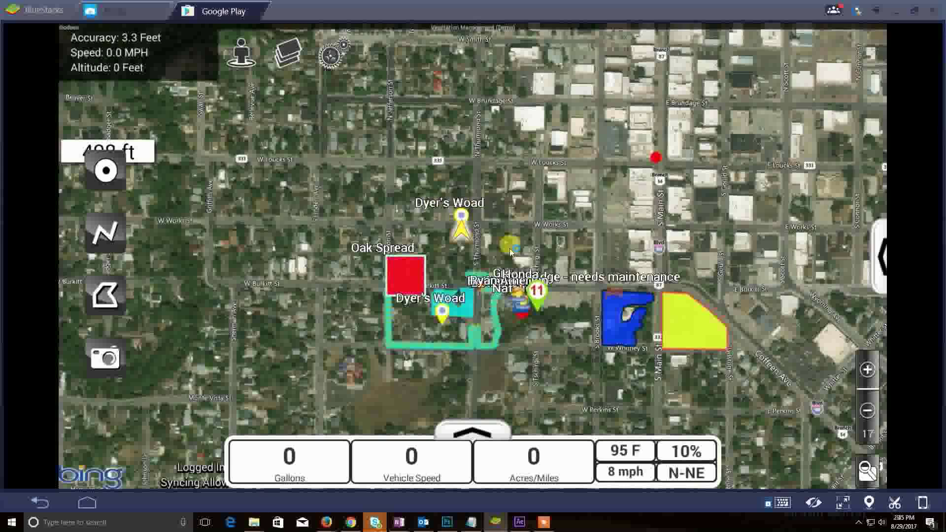
Start a drawn polygon using the Field Bindweed preset from the Weeds category
left_click_drag(520, 249, 499, 248)
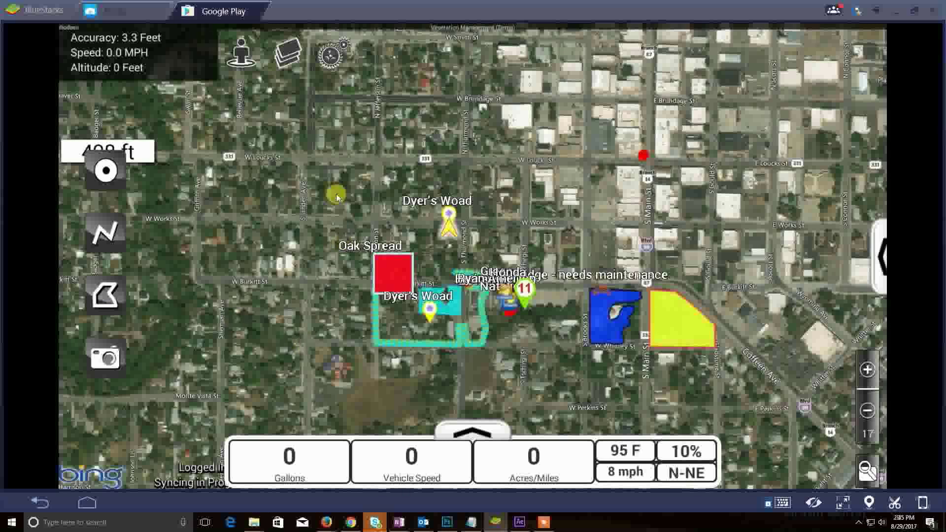
double_click(606, 216)
left_click_drag(607, 259, 762, 163)
left_click_drag(315, 190, 333, 210)
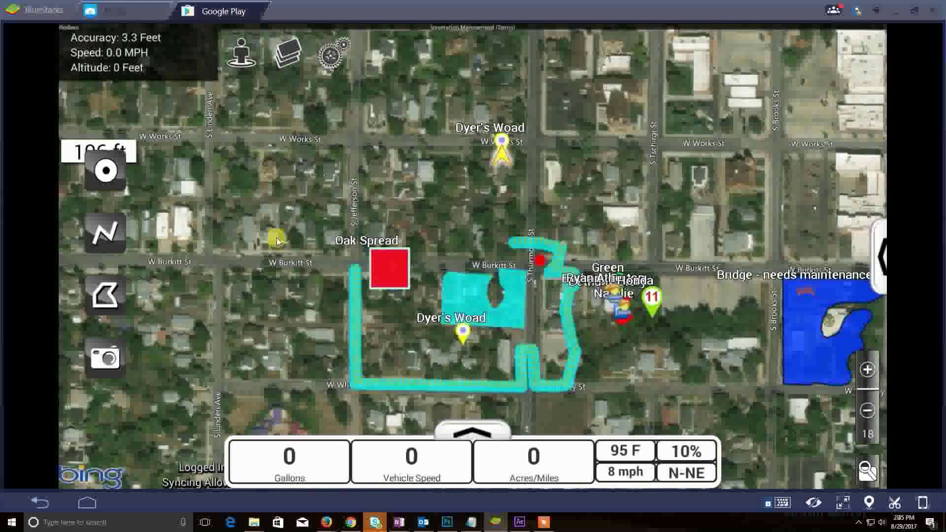
left_click_drag(310, 237, 249, 291)
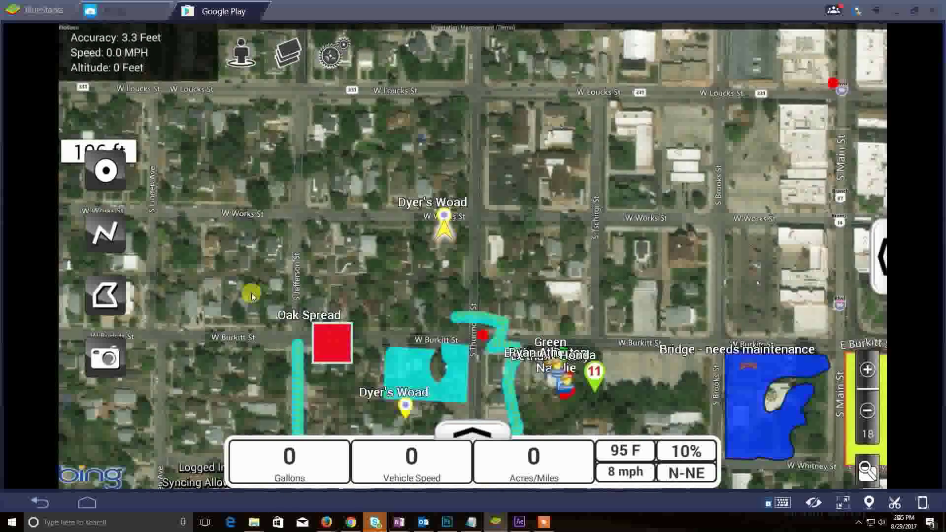
left_click(107, 299)
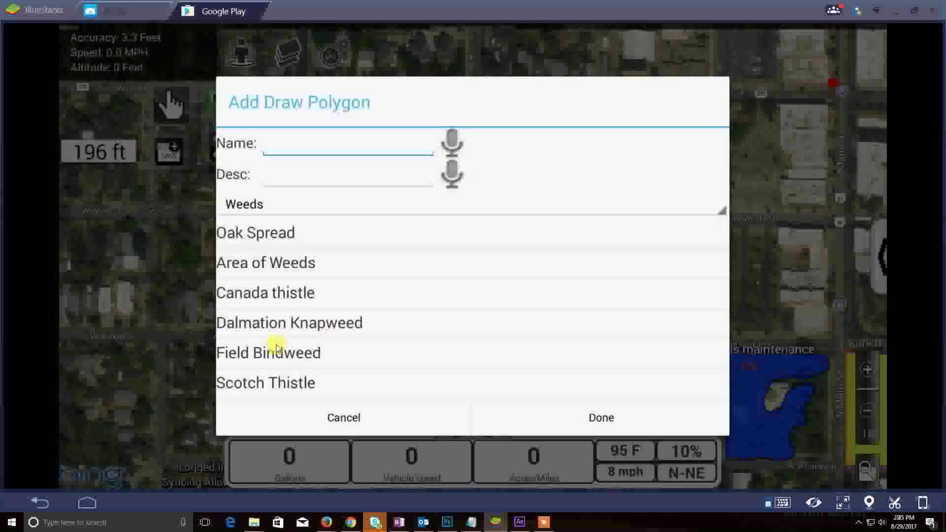
left_click(278, 359)
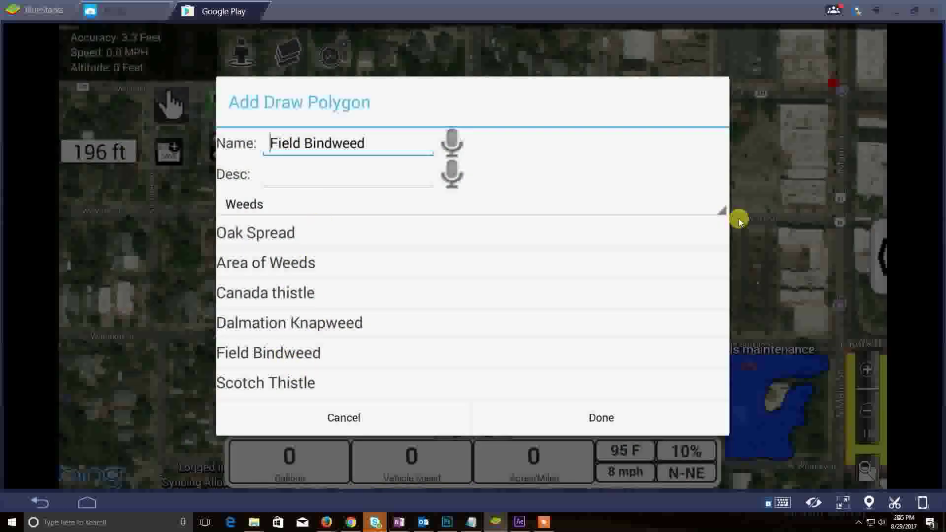
left_click(601, 418)
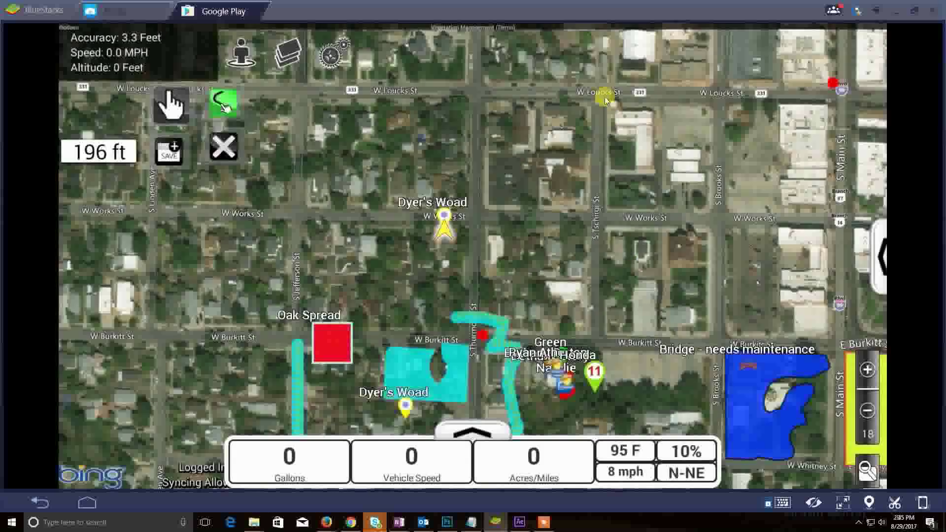
Draw a U-shaped area over the block between Tschirgi St and Brooks St, south of W Loucks St, and save the polygon
mouse_move(604, 197)
left_mouse_down()
mouse_move(709, 211)
mouse_move(734, 109)
mouse_move(704, 85)
left_mouse_up()
mouse_move(686, 162)
left_mouse_down()
mouse_move(647, 166)
mouse_move(661, 110)
mouse_move(640, 95)
left_mouse_up()
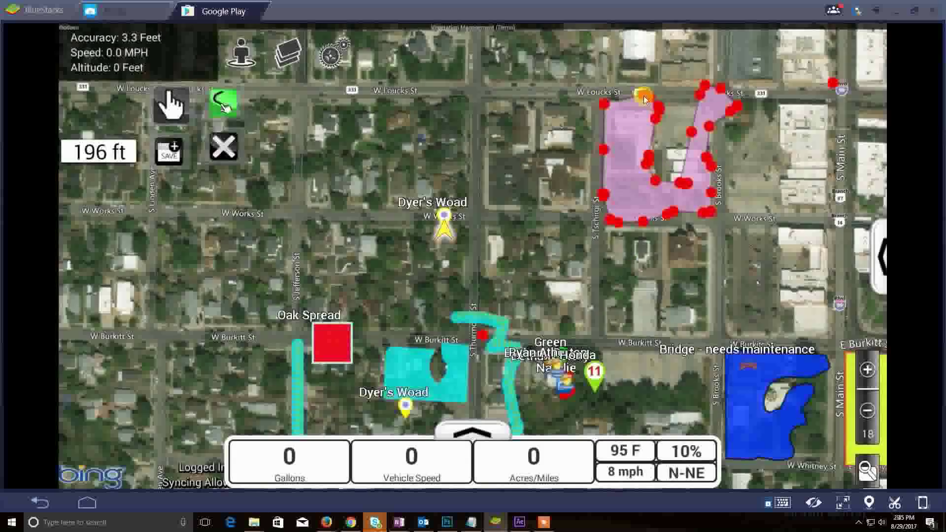
left_click(169, 151)
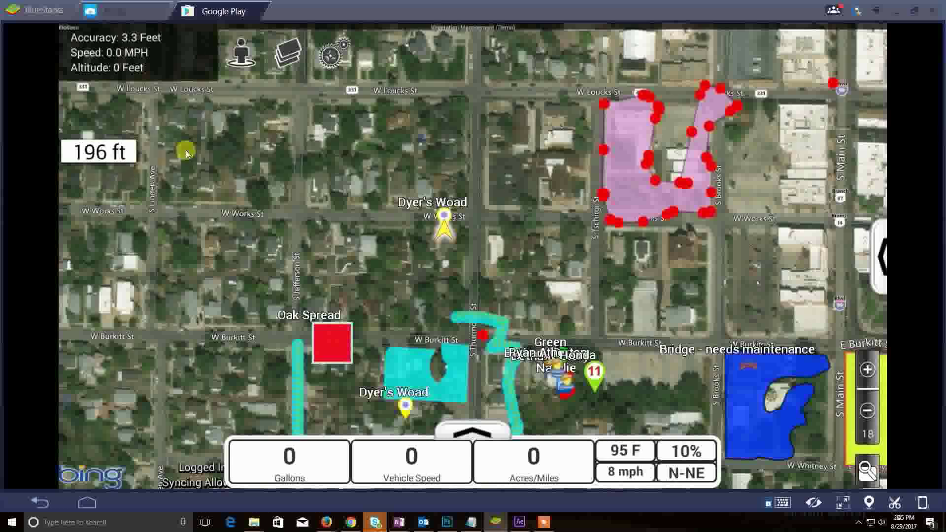
left_click_drag(542, 184, 502, 189)
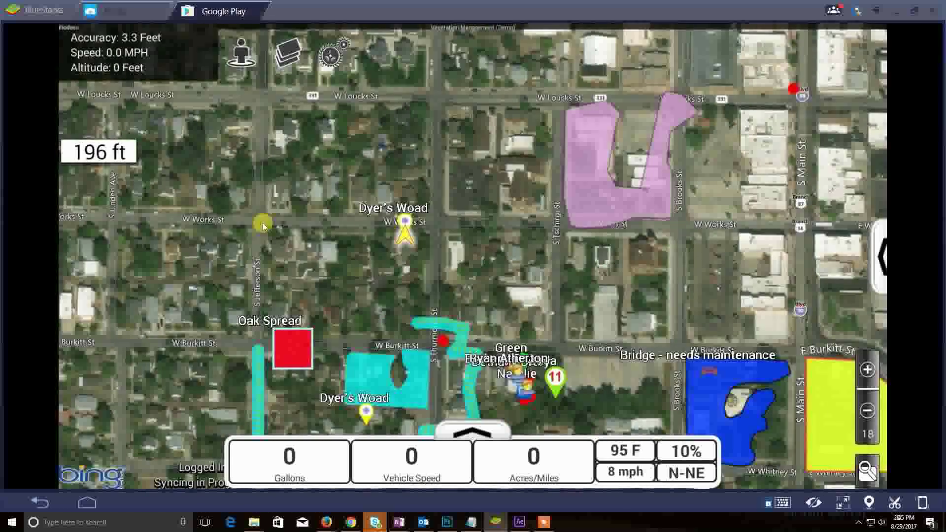
Start a drawn polygon using the Oak Spread preset from the Weeds category
left_click(241, 220)
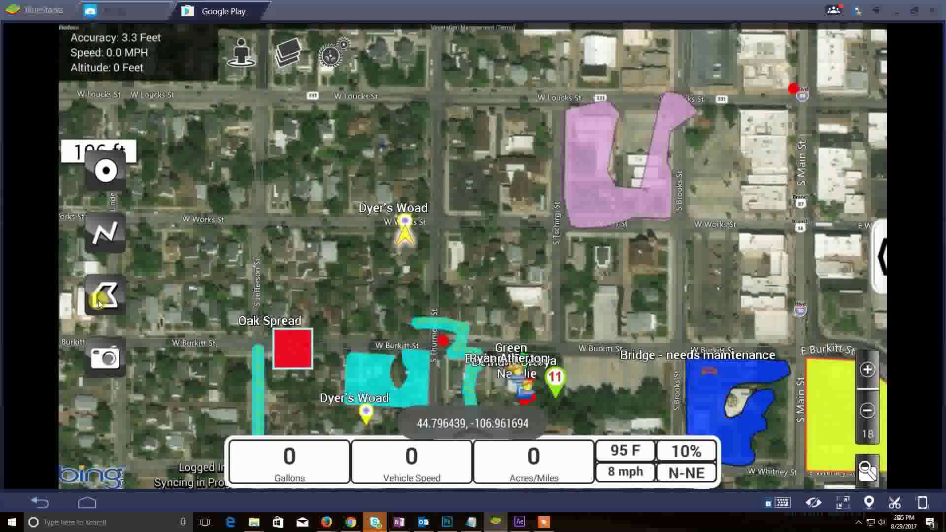
left_click(98, 303)
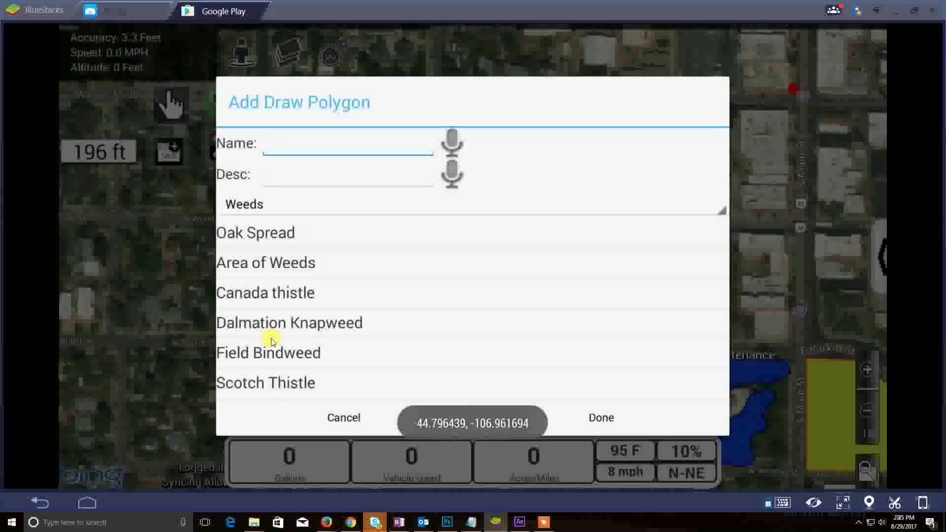
left_click(258, 236)
left_click(618, 418)
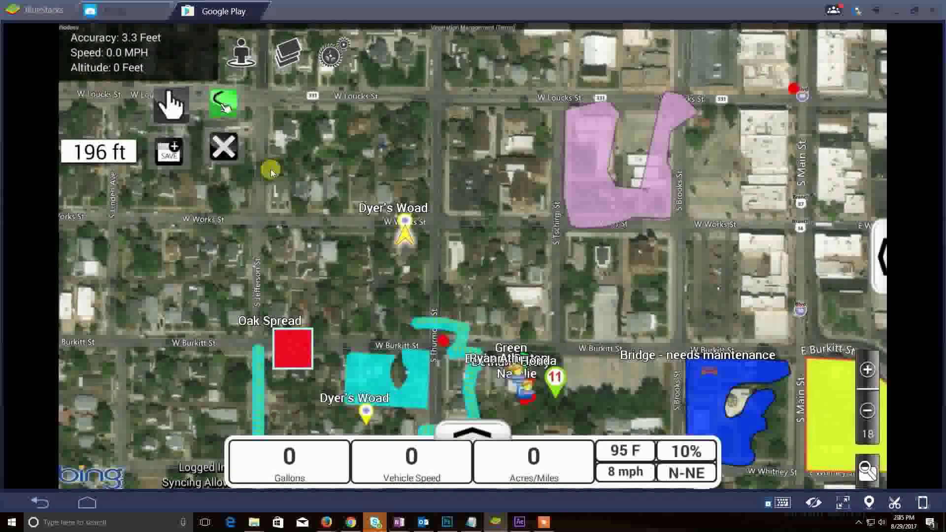
Draw an irregular area over the block east of S Jefferson St, between W Loucks St and W Works St, and save the polygon
mouse_move(302, 119)
left_mouse_down()
mouse_move(312, 186)
mouse_move(392, 152)
mouse_move(422, 121)
mouse_move(358, 151)
mouse_move(323, 118)
left_mouse_up()
left_click(169, 152)
left_click_drag(515, 253, 497, 239)
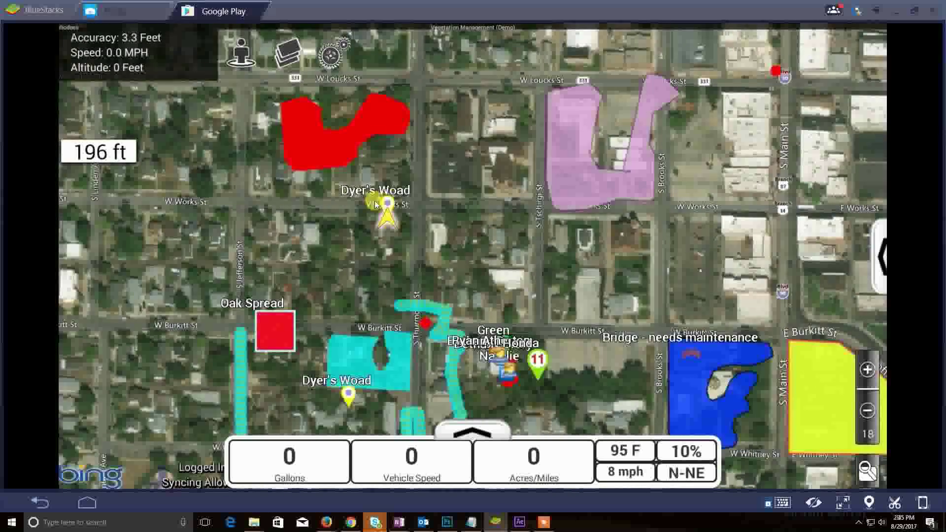
left_click_drag(479, 227, 474, 244)
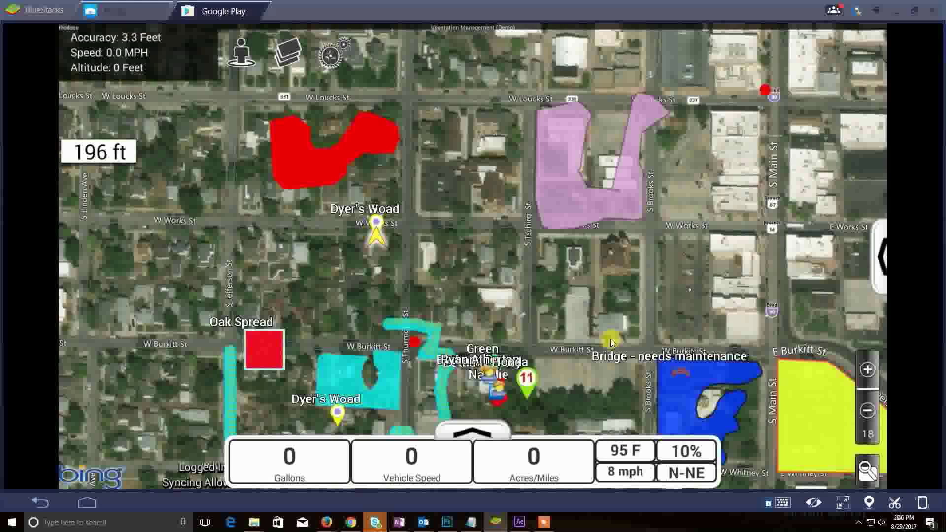
Switch to the MapItFast website in Firefox and open the Data Dictionary settings
mouse_move(325, 523)
left_click(343, 490)
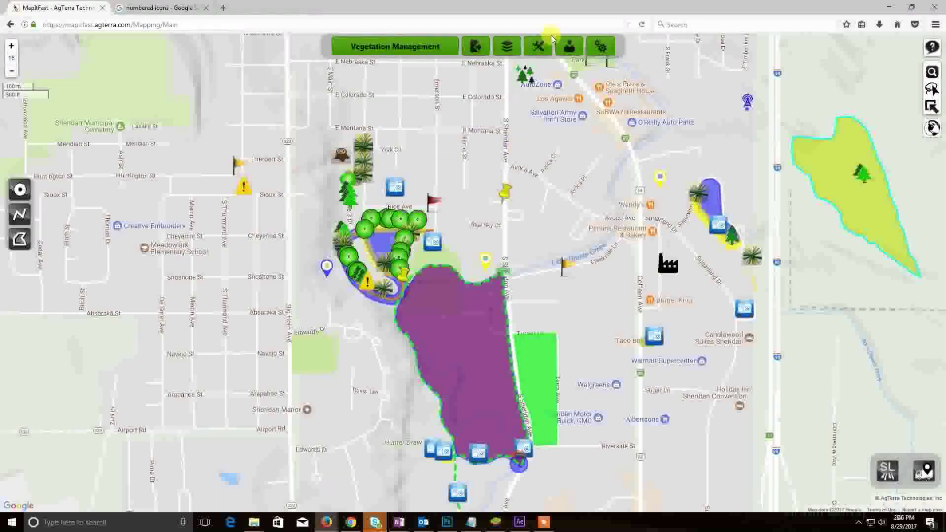
left_click(538, 49)
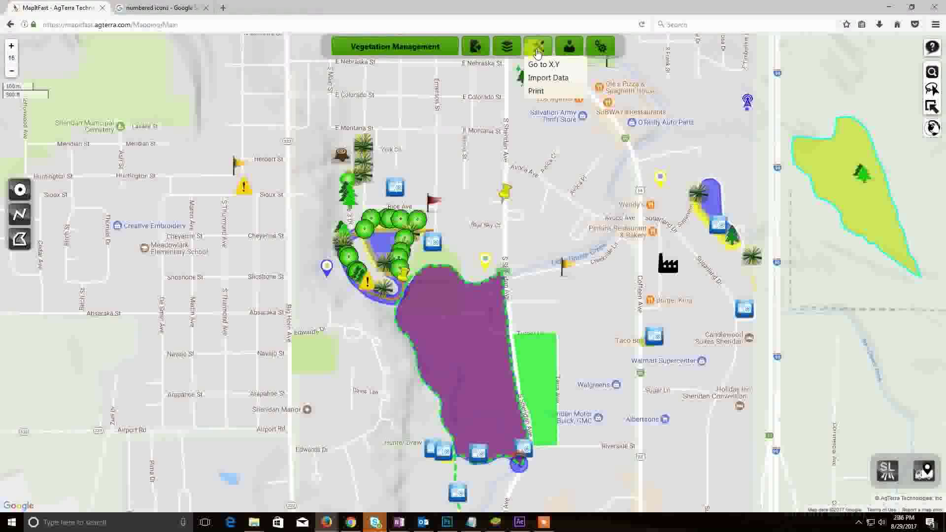
left_click(600, 49)
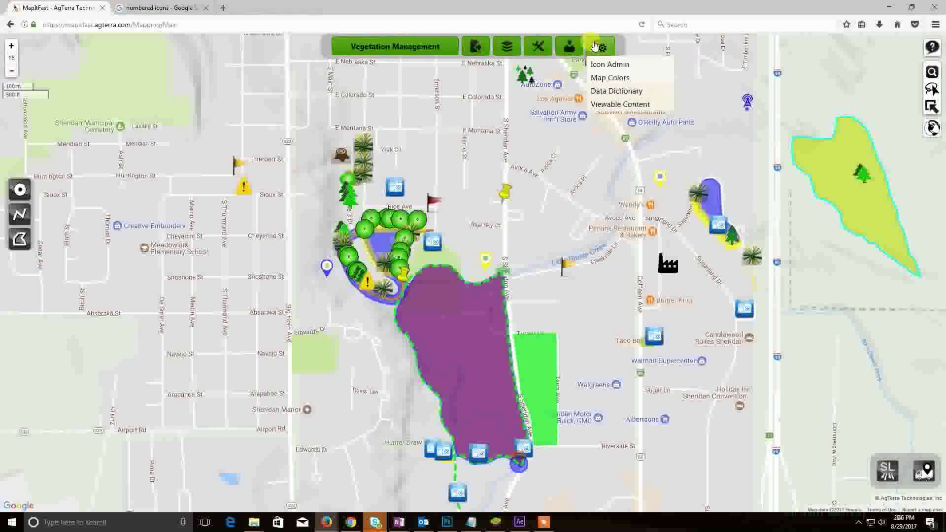
left_click(624, 93)
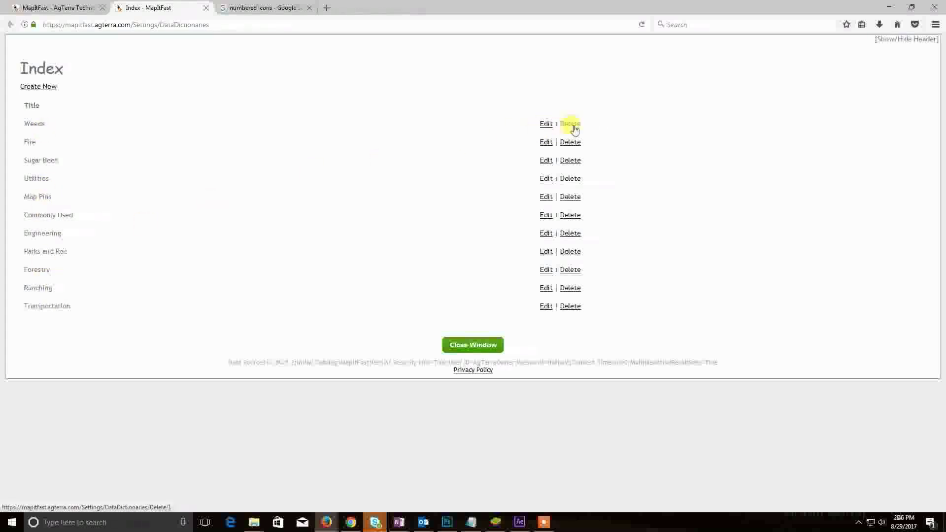
Create a new data dictionary named "Weeds List"
left_click(32, 87)
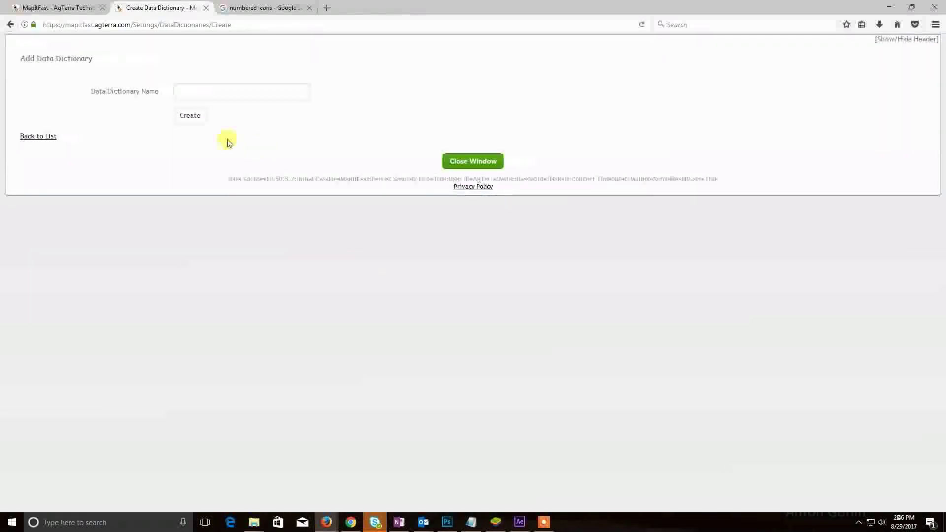
left_click(214, 93)
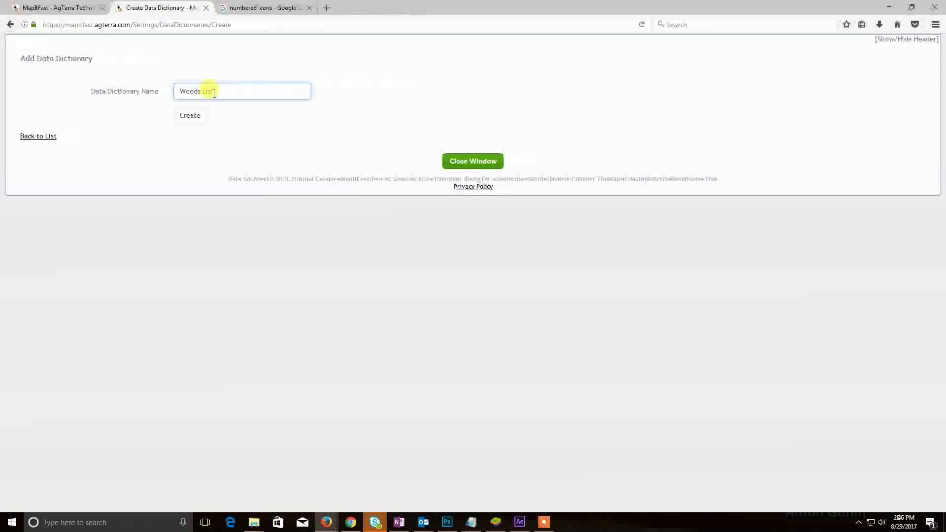
left_click(200, 114)
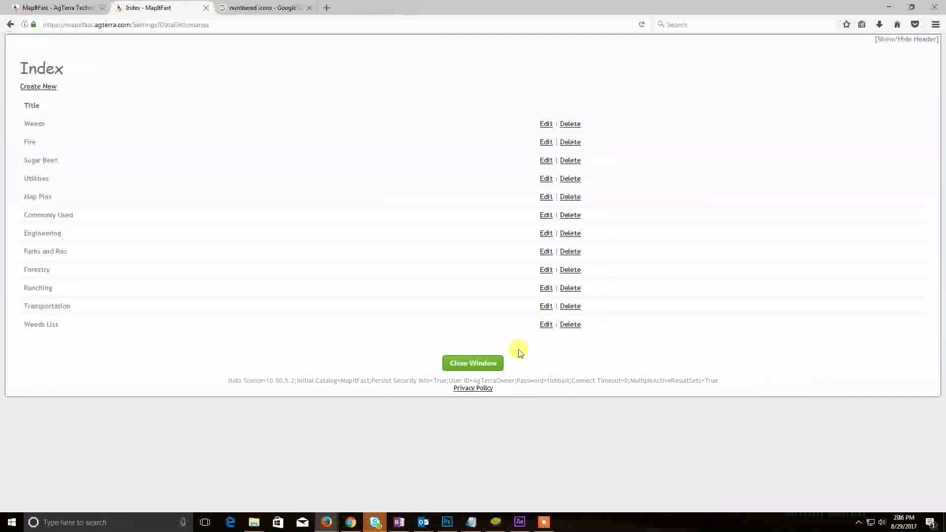
Add an item titled "Dyers Woad" to the Weeds List dictionary and enable it for points/pictures, lines and polygons
left_click(545, 324)
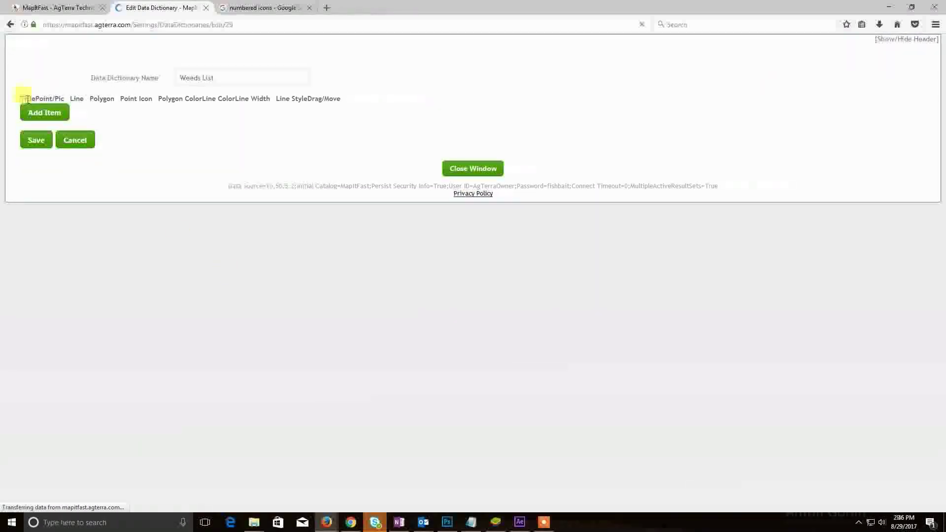
left_click(32, 115)
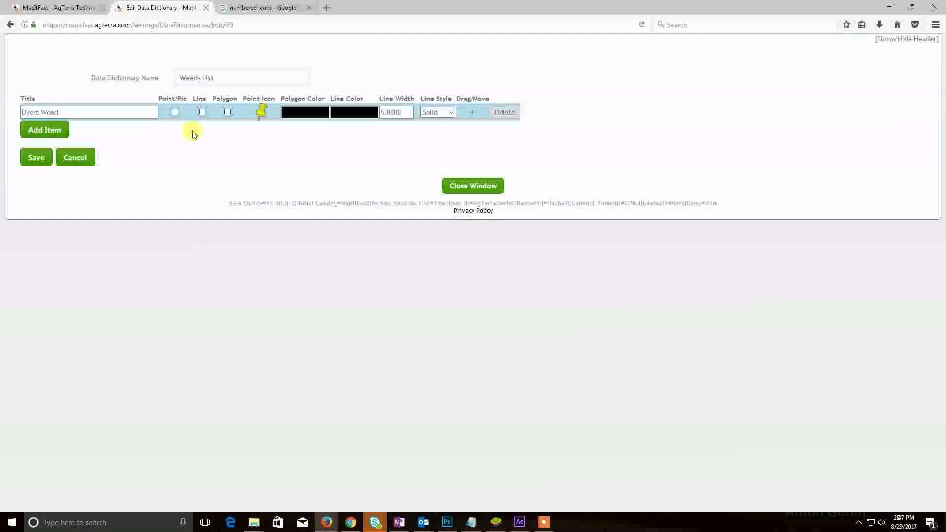
left_click_drag(59, 113, 18, 115)
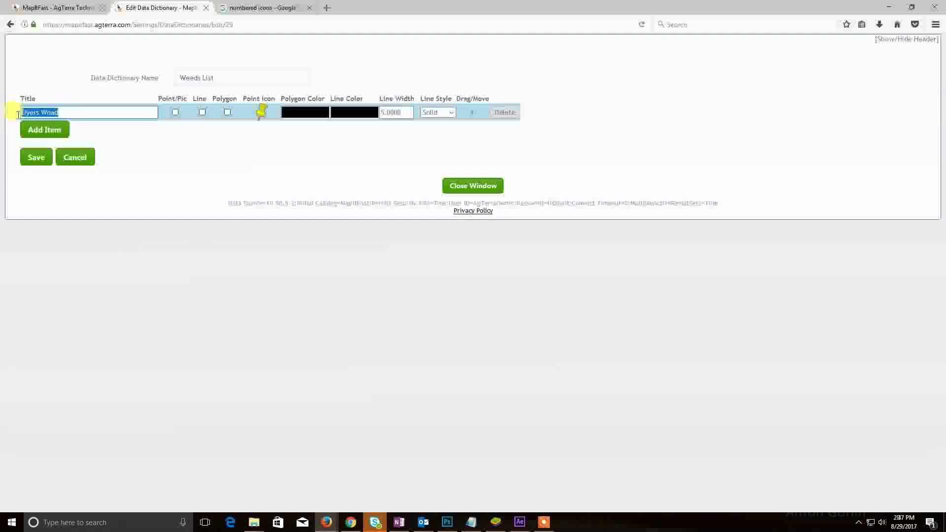
left_click(175, 113)
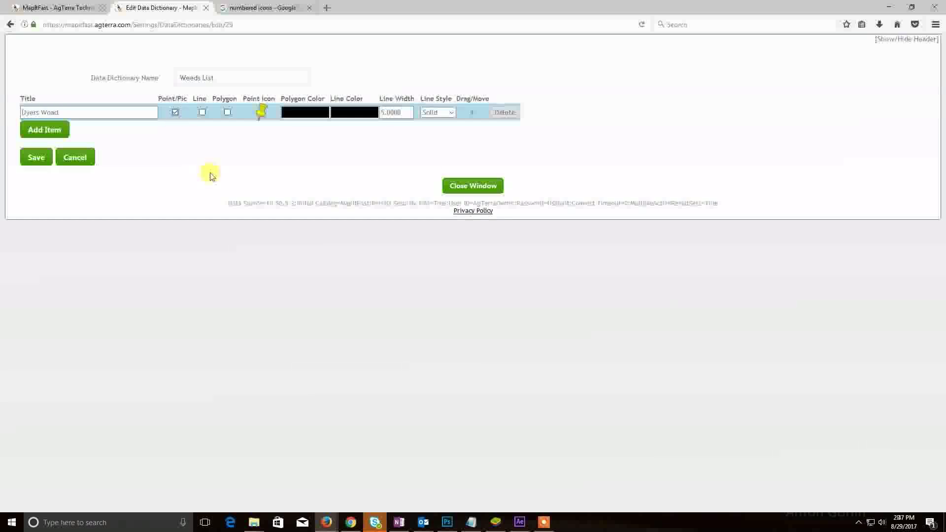
left_click(227, 113)
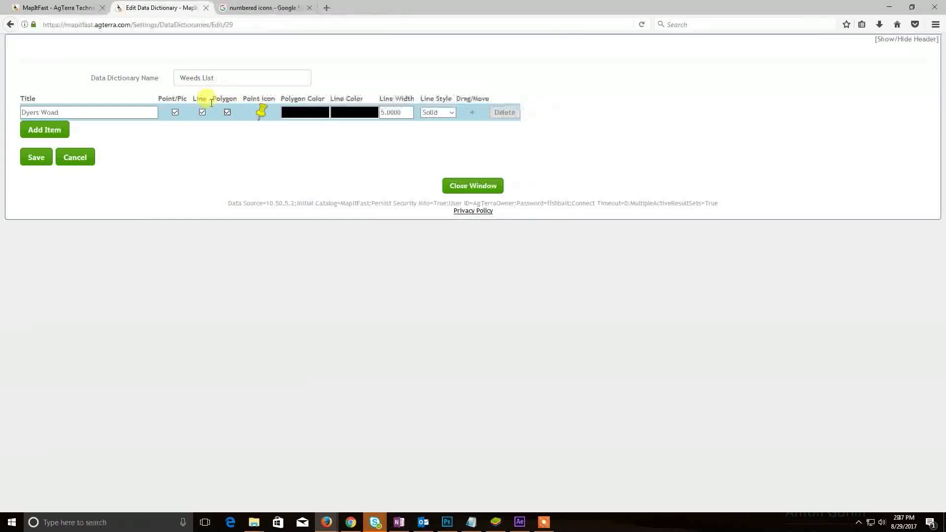
Switch to the mobile app in BlueStacks, check the Weeds presets offered for a new line, and return to the dictionary editor
left_click(495, 522)
left_click(250, 275)
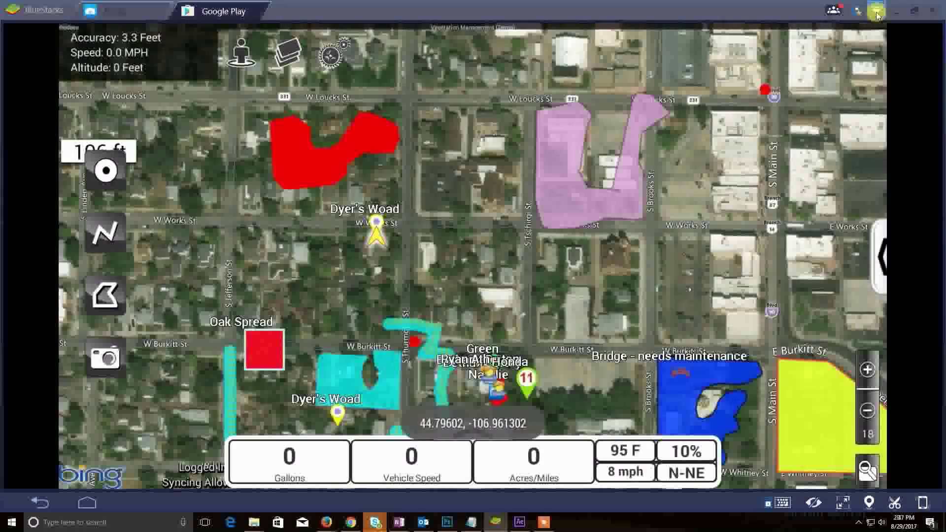
left_click(105, 232)
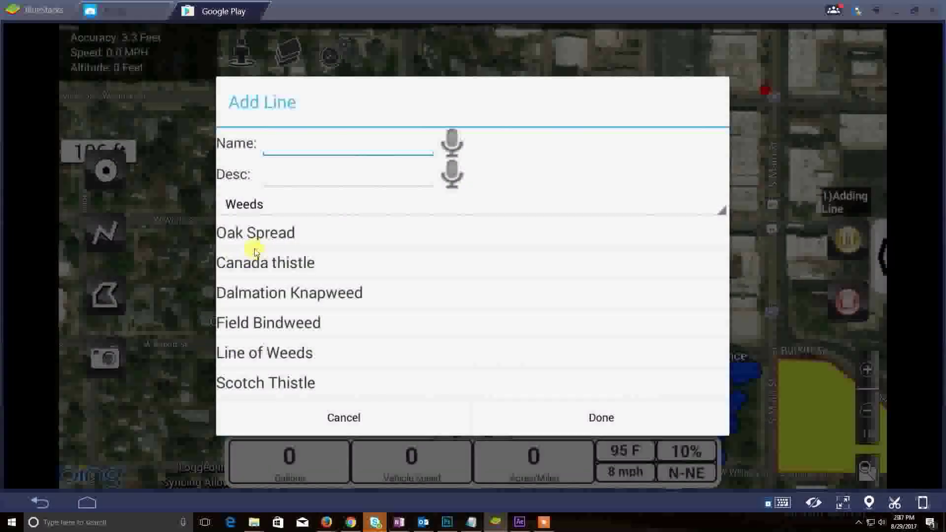
left_click(336, 417)
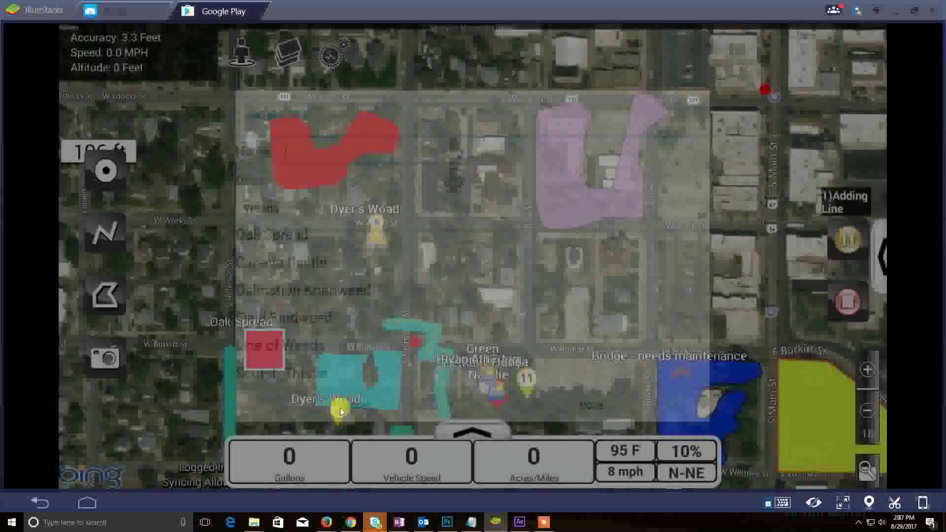
left_click(896, 10)
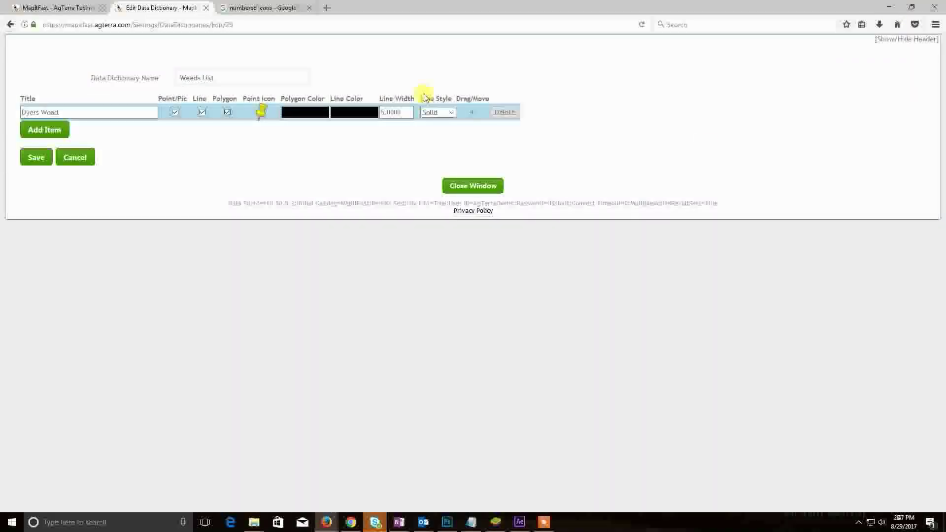
Disable the line type for the Dyers Woad item and set its point icon to 30.png
left_click(203, 113)
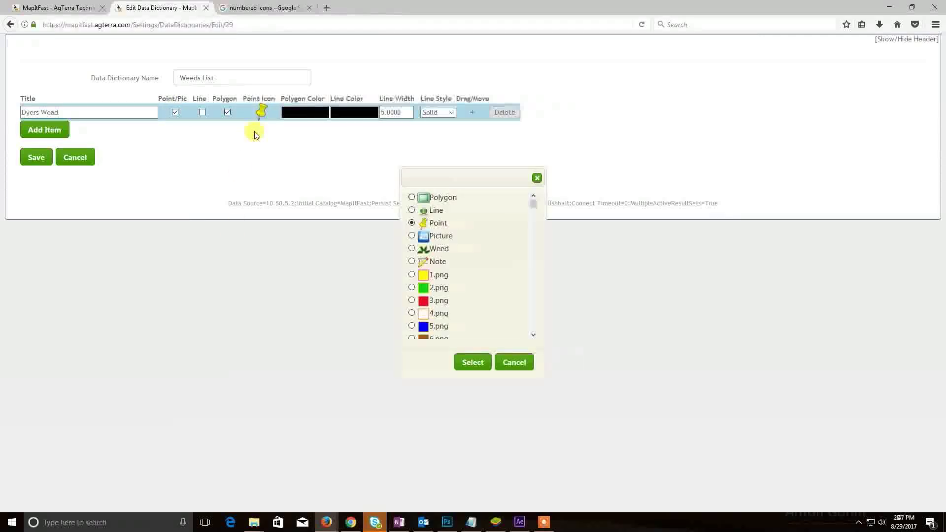
mouse_move(533, 205)
left_mouse_down()
mouse_move(533, 225)
mouse_move(534, 216)
left_mouse_up()
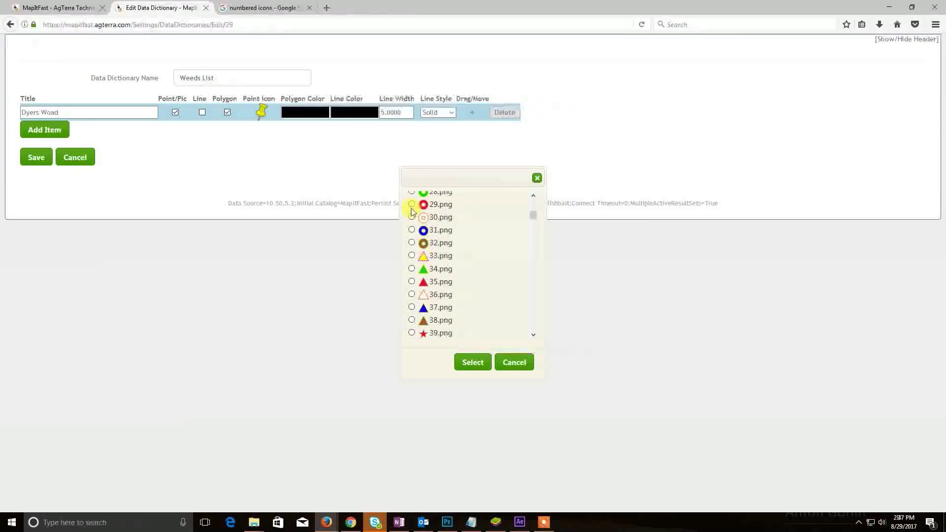
left_click(470, 365)
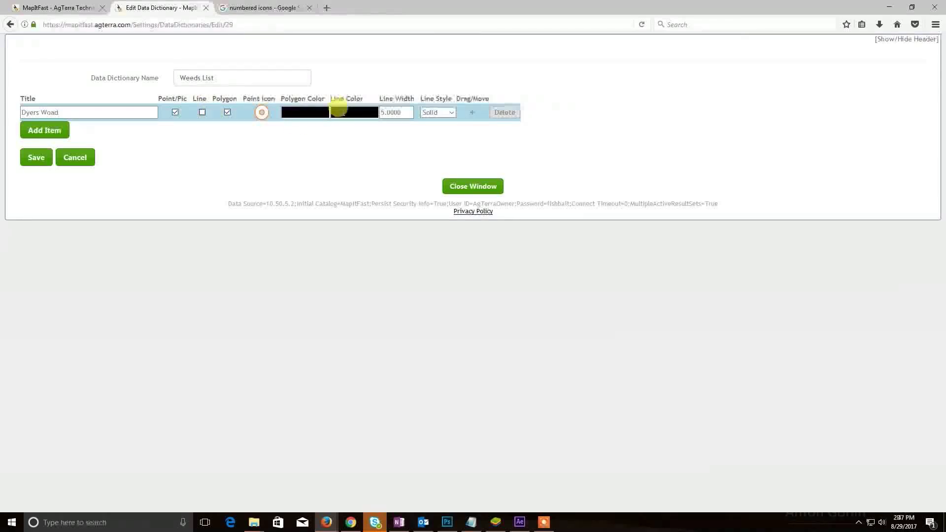
Set the Dyers Woad polygon color to semi-transparent yellow #ddd71b95 and copy that value to its line color
left_click(295, 111)
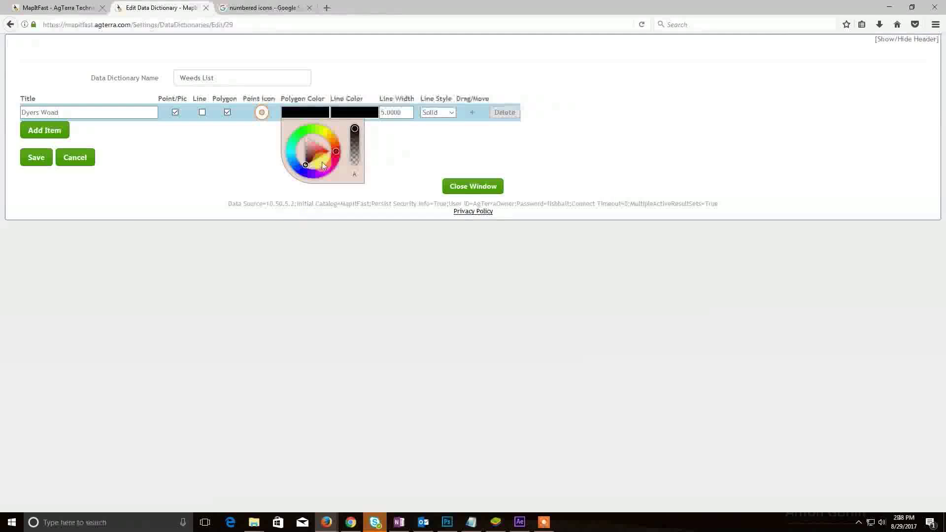
mouse_move(337, 151)
left_mouse_down()
mouse_move(304, 159)
mouse_move(322, 140)
mouse_move(317, 146)
mouse_move(353, 141)
mouse_move(318, 143)
left_mouse_up()
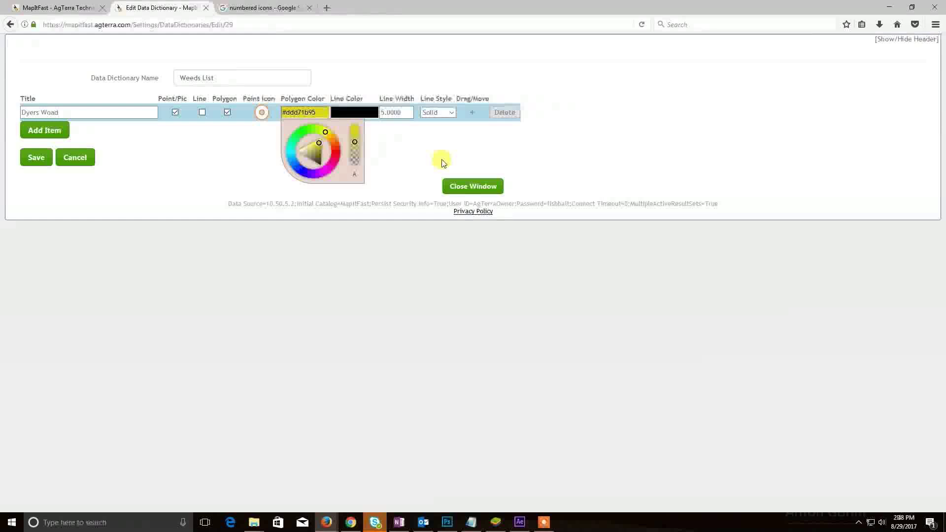
left_click_drag(316, 112, 259, 109)
right_click(305, 113)
left_click(330, 145)
left_click(353, 111)
right_click(353, 111)
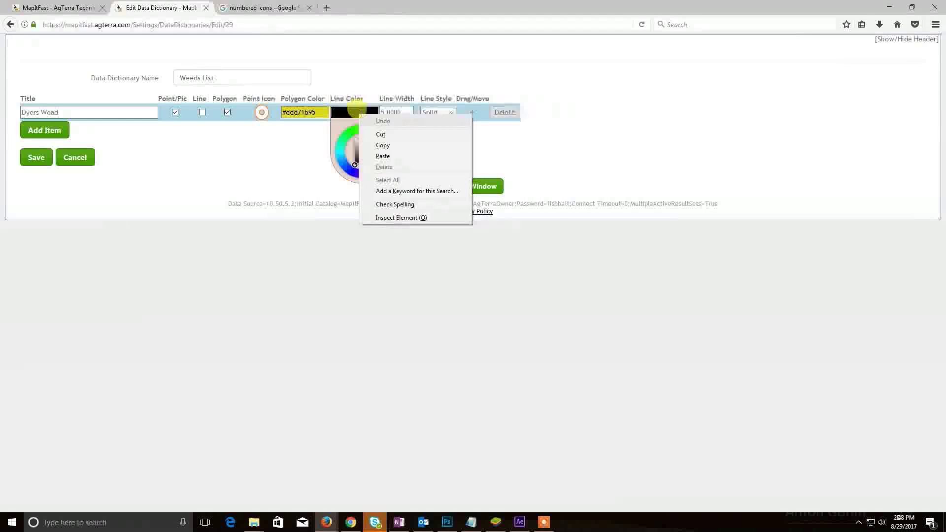
left_click(395, 156)
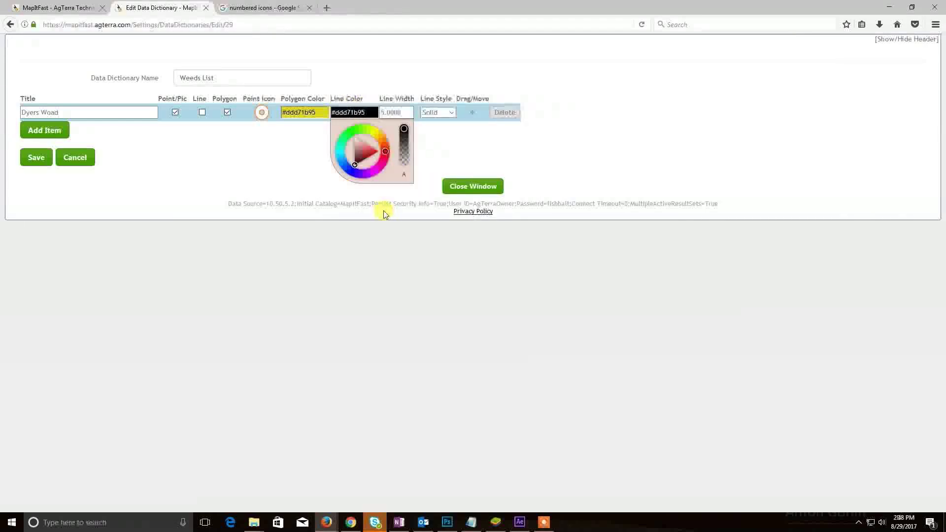
left_click(367, 112)
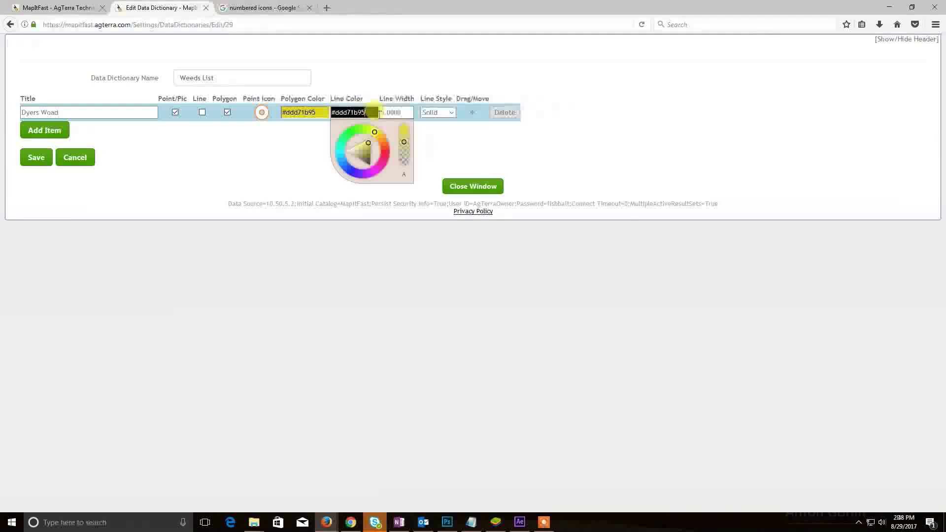
Set the Dyers Woad line width to 10 and line style to Dashed, and save the dictionary
left_click(392, 112)
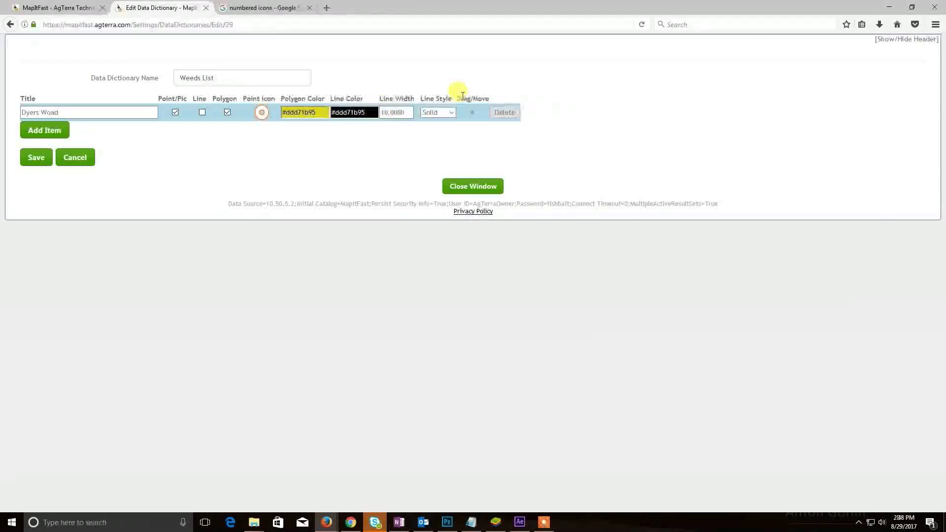
left_click(446, 114)
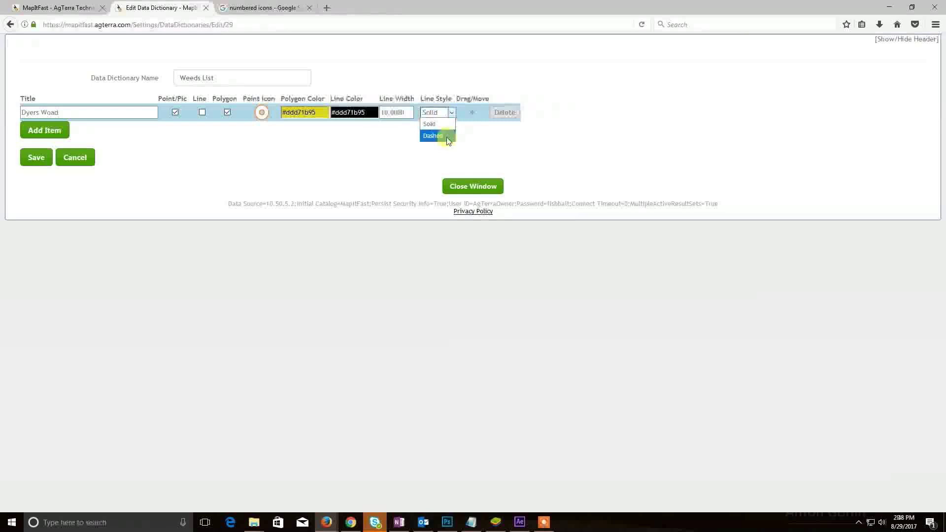
left_click(440, 135)
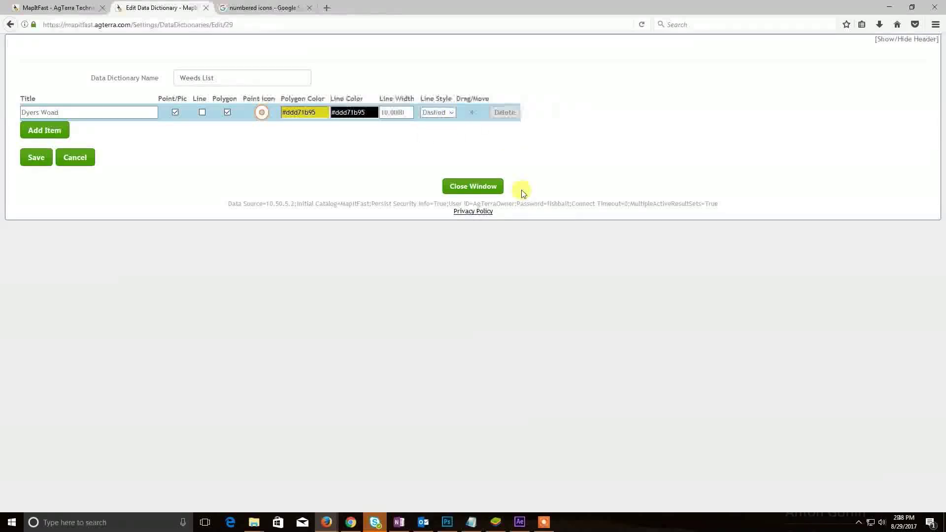
left_click(32, 163)
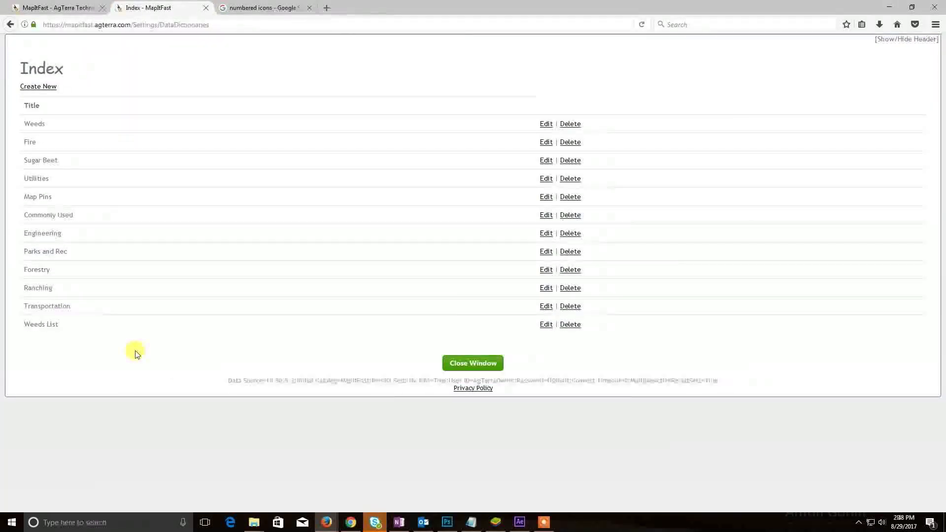
Open the Weeds List dictionary for editing and view the point icon choices for the Dyers Woad item without changing the icon
left_click(546, 325)
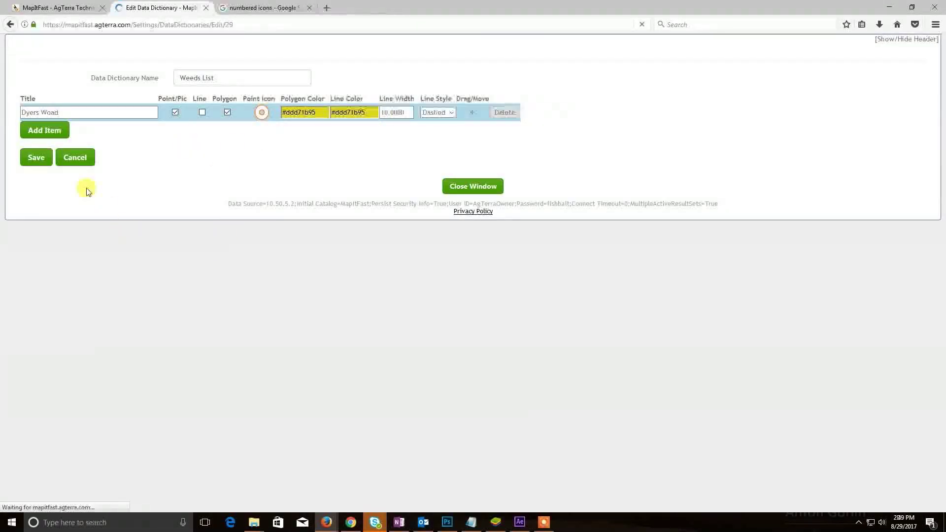
left_click(262, 114)
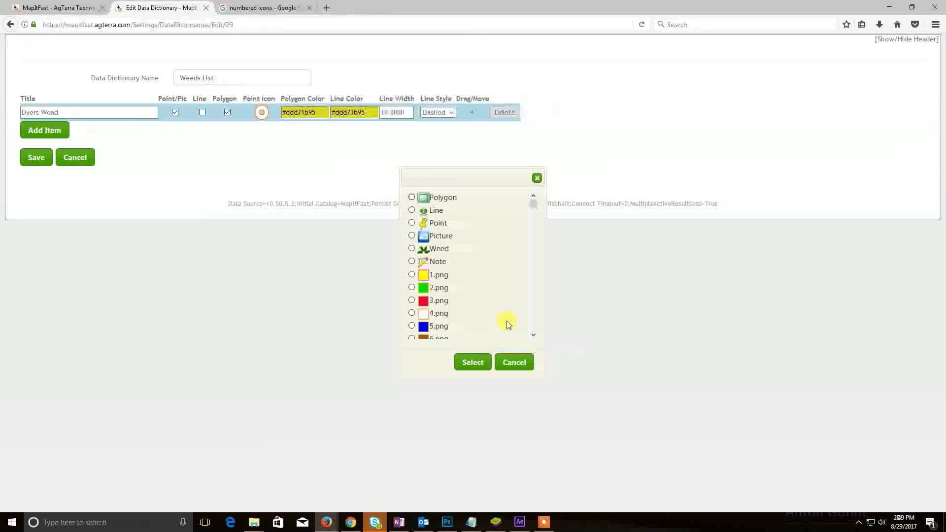
left_click(510, 363)
Open the Icon Administrator from the map page and look through the Agriculture, Point Icons and Fire folders
left_click(55, 9)
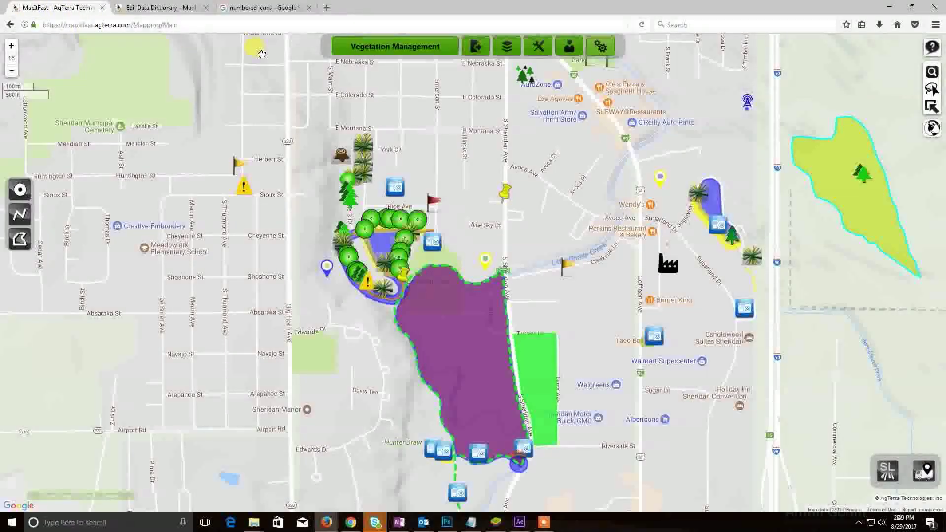
left_click(603, 51)
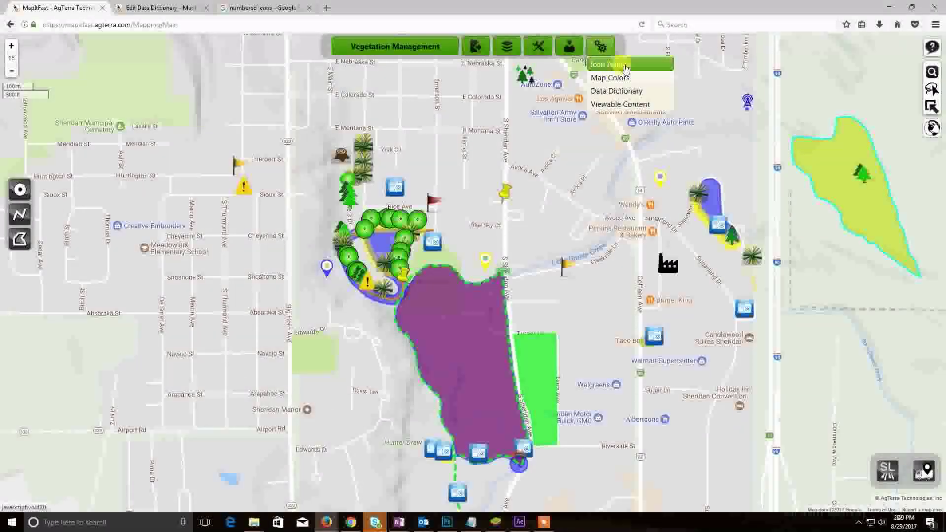
left_click(613, 66)
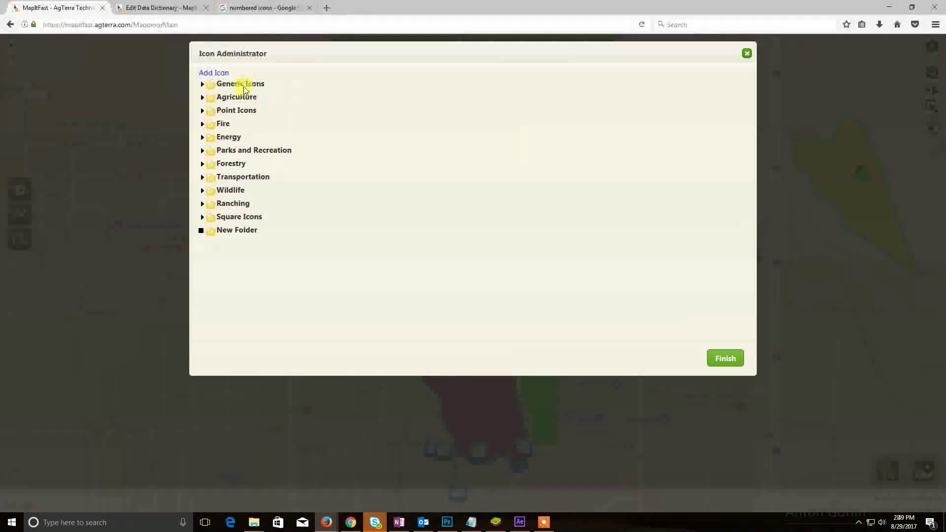
left_click(202, 98)
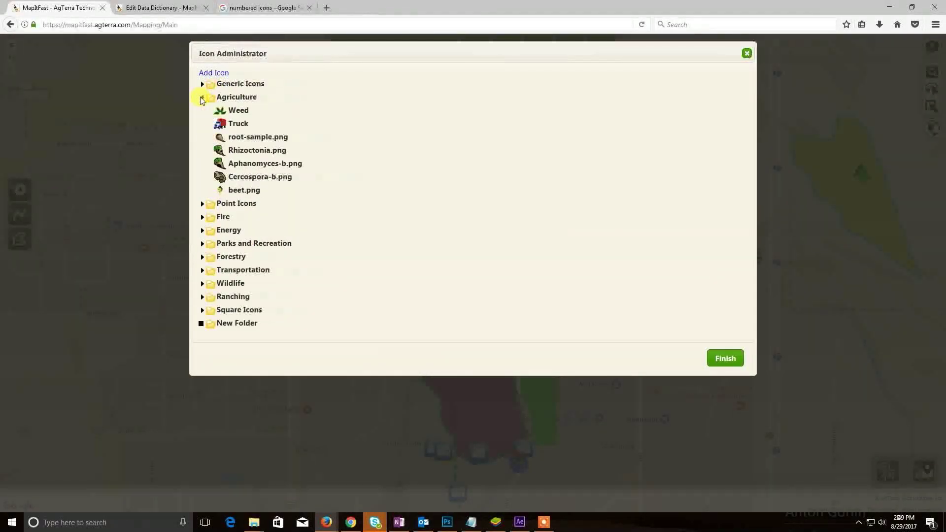
left_click(202, 98)
left_click(202, 111)
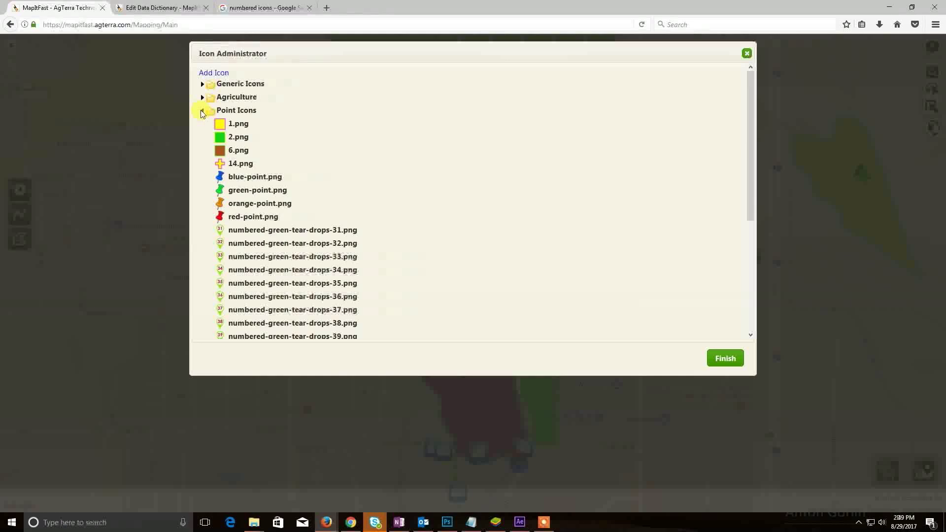
left_click(202, 111)
left_click(202, 124)
left_click(202, 125)
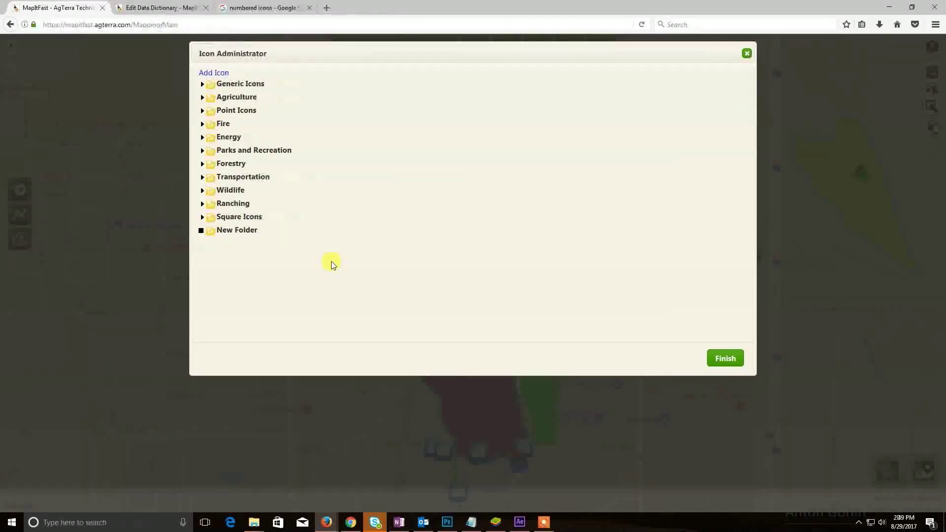
Add the image numbered-green-tear-drops-01 from the Desktop numbers folder as a new icon in the Generic Icons folder
left_click(215, 74)
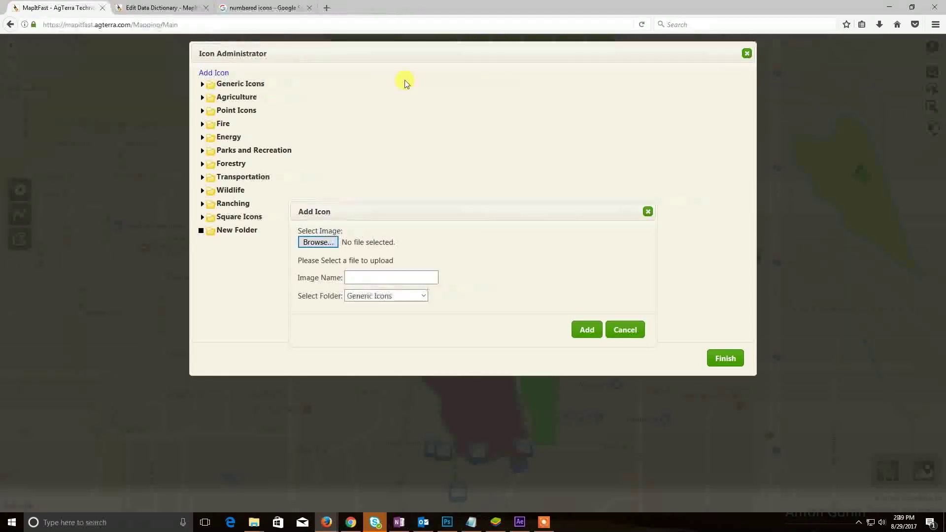
left_click(318, 242)
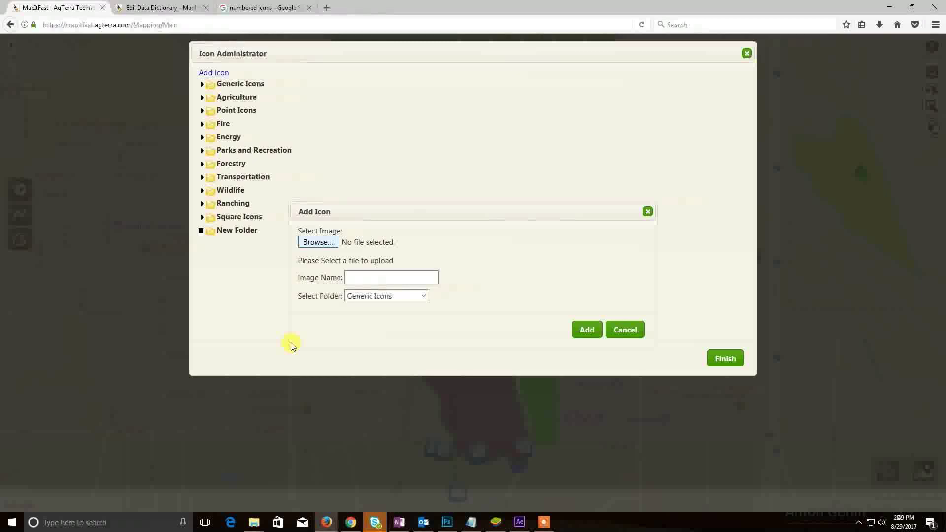
double_click(503, 142)
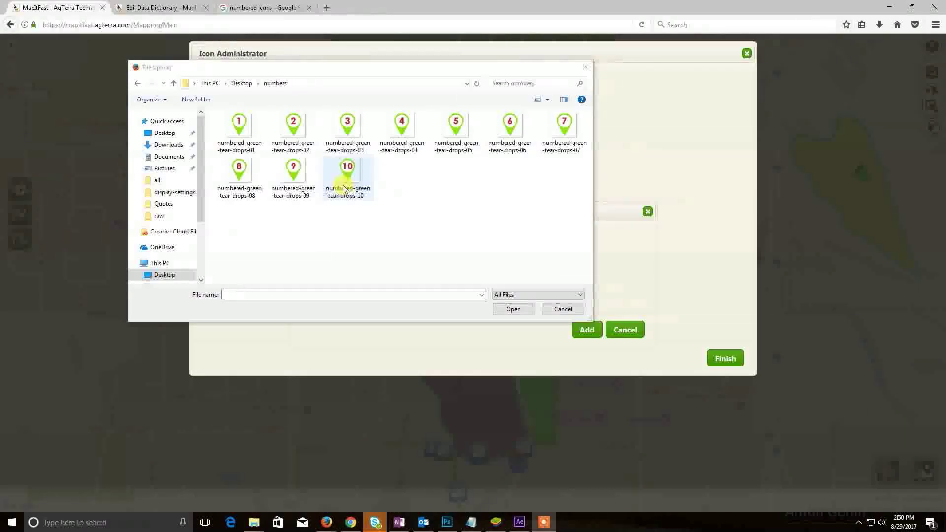
double_click(242, 132)
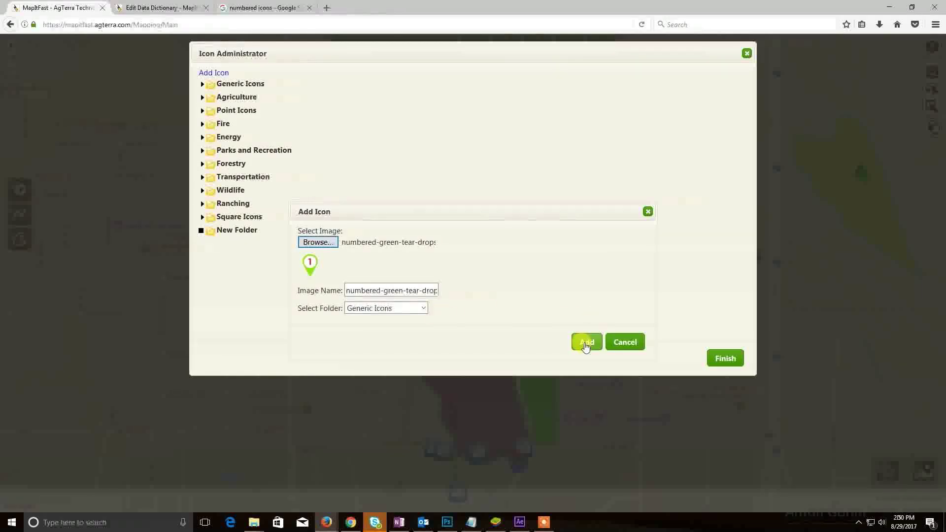
left_click(416, 310)
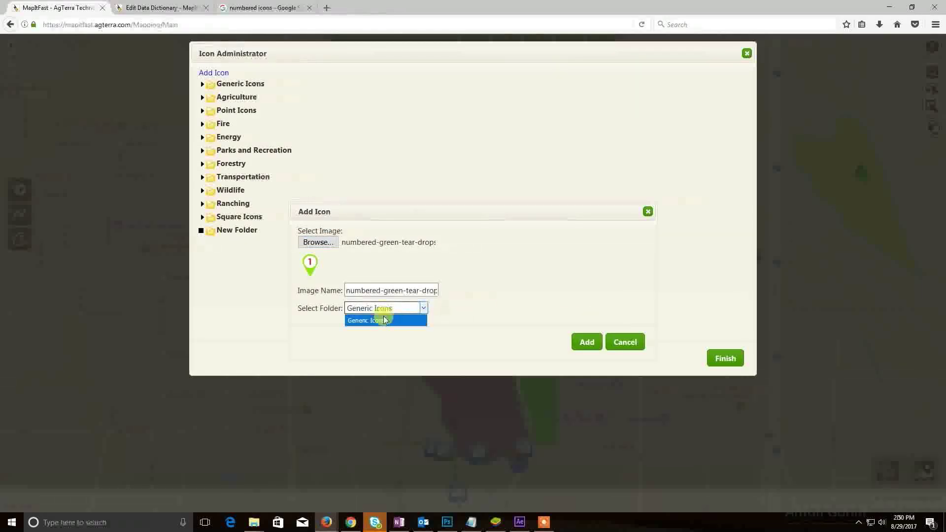
left_click(588, 340)
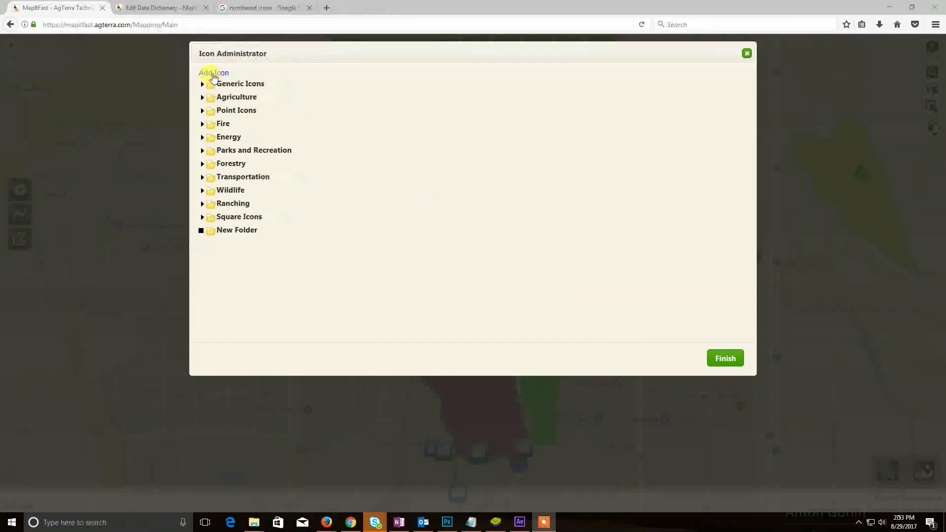
Start adding another icon, and create a compressed folder named numbers in File Explorer beside the numbered icon images
left_click(213, 75)
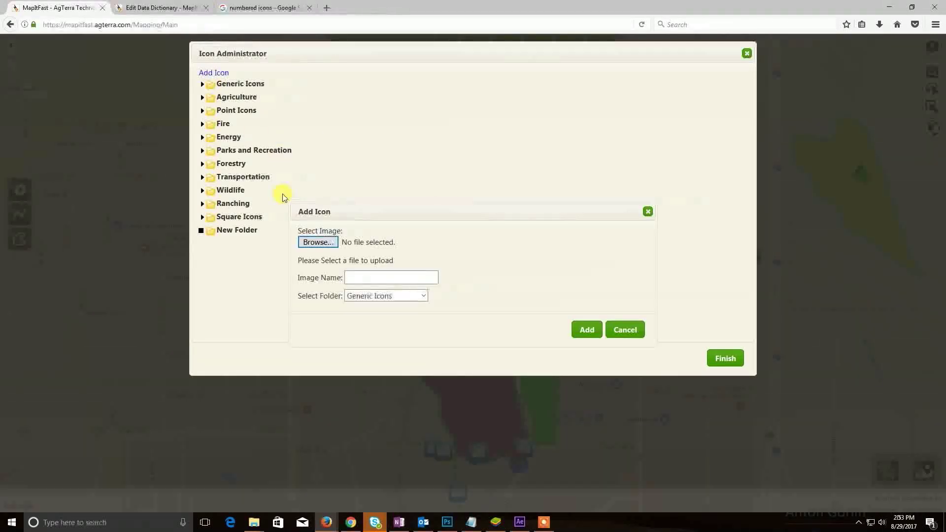
left_click(317, 251)
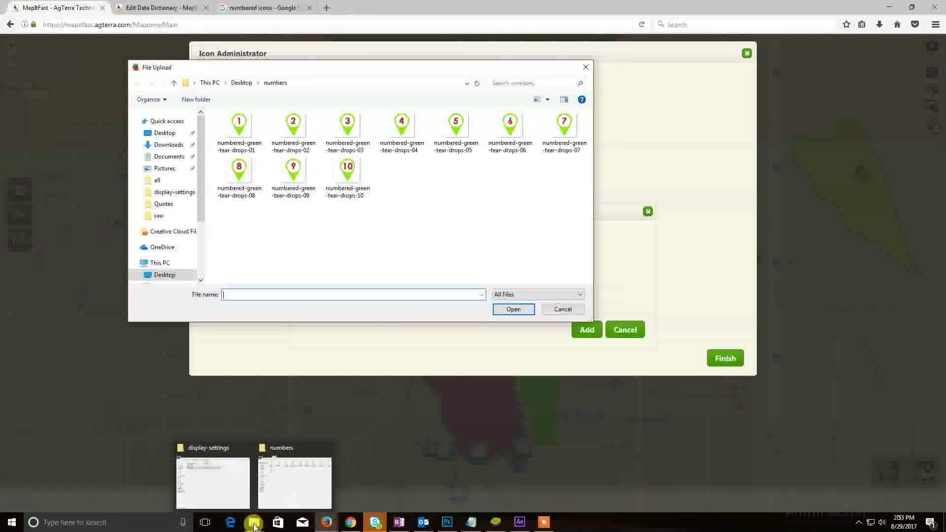
mouse_move(252, 526)
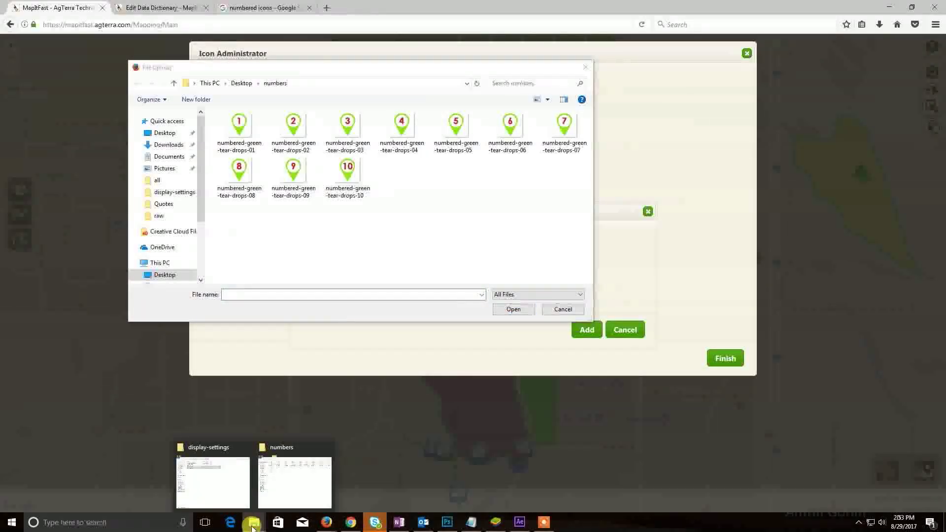
left_click(284, 489)
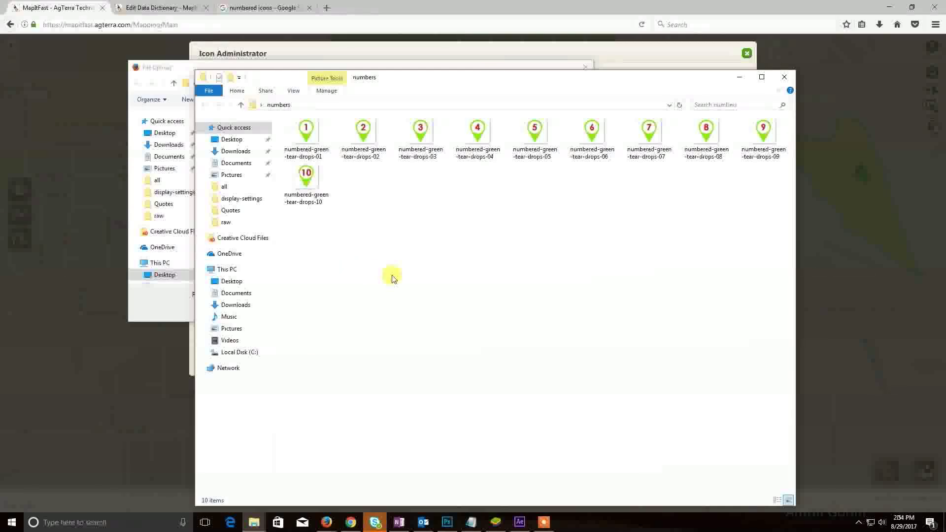
right_click(383, 257)
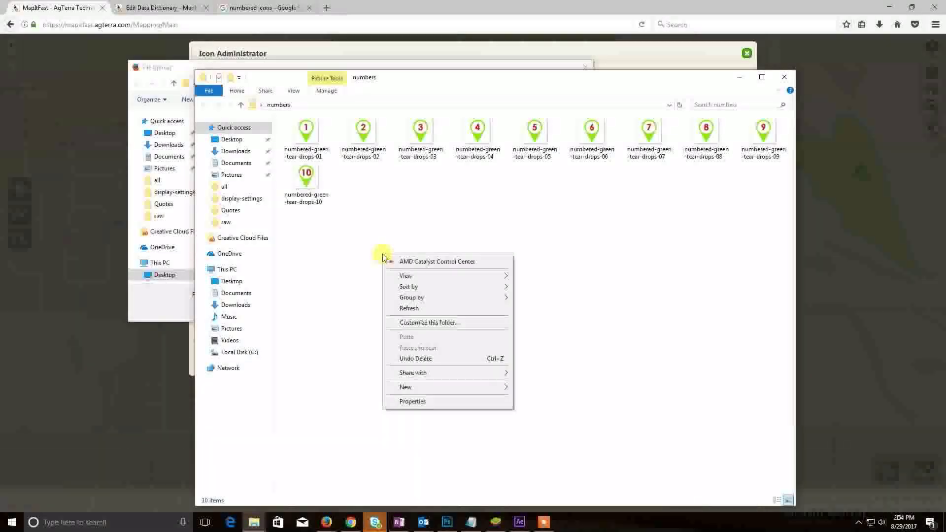
mouse_move(429, 387)
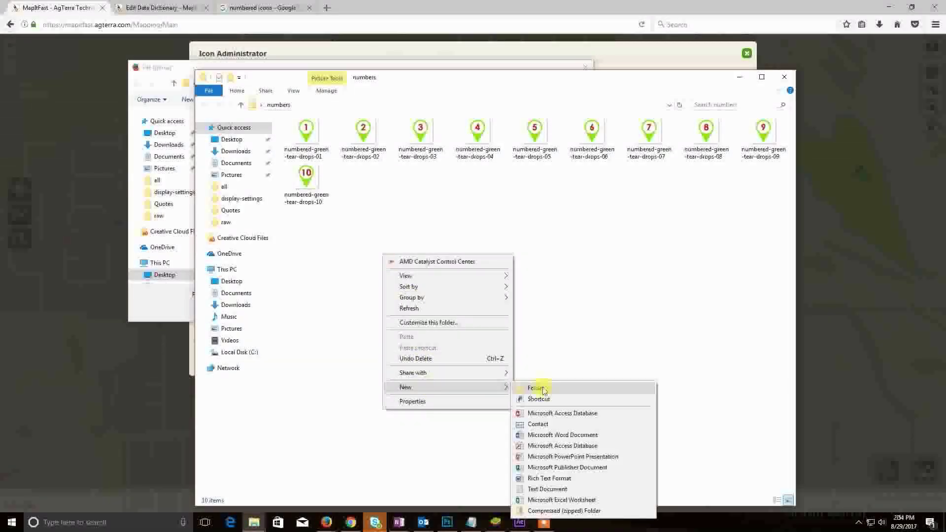
left_click(562, 511)
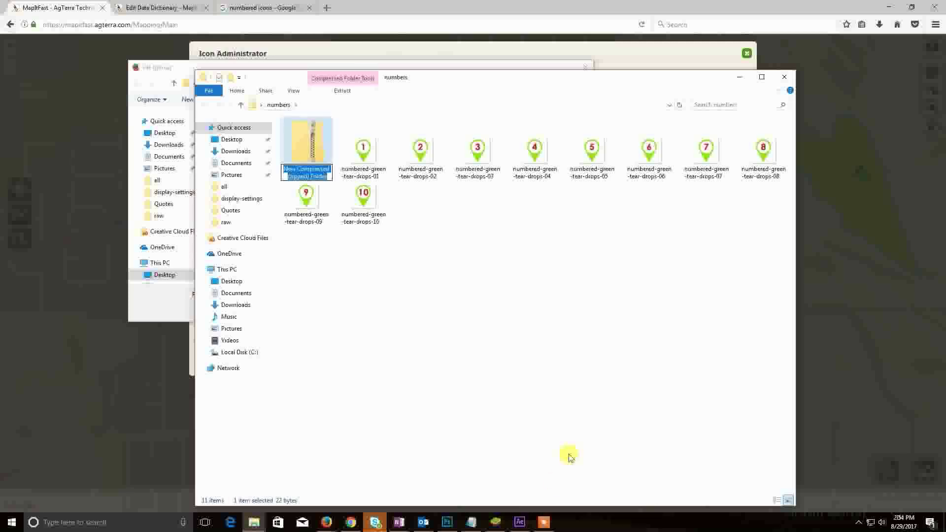
type("numbers")
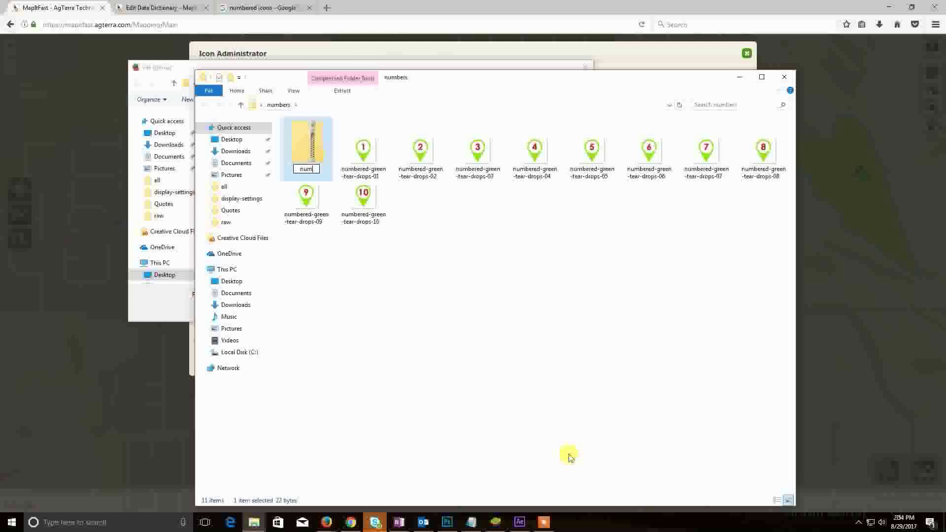
left_click(498, 430)
Copy the ten numbered-green-tear-drops images into the numbers compressed folder and check its contents
left_click_drag(362, 253, 788, 118)
left_click_drag(348, 155, 317, 132)
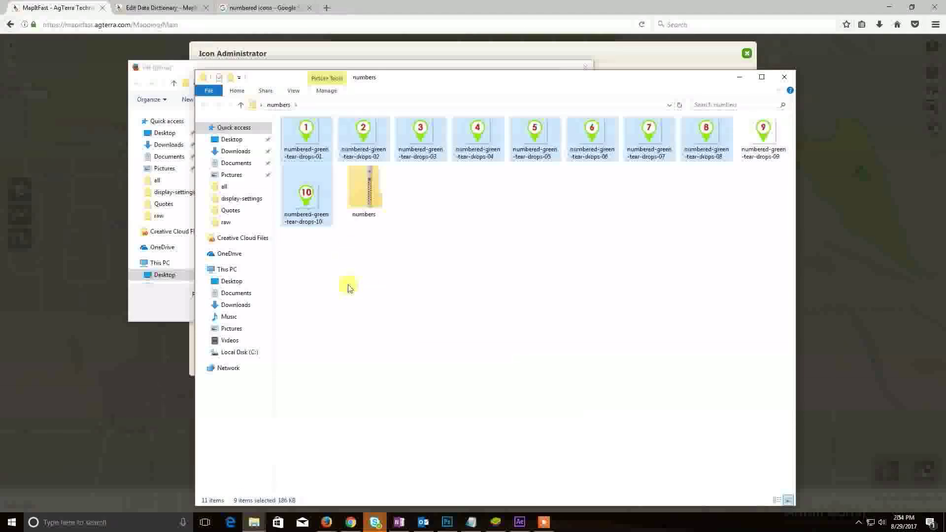
left_click(352, 288)
left_click(768, 143)
left_click_drag(769, 142, 364, 237)
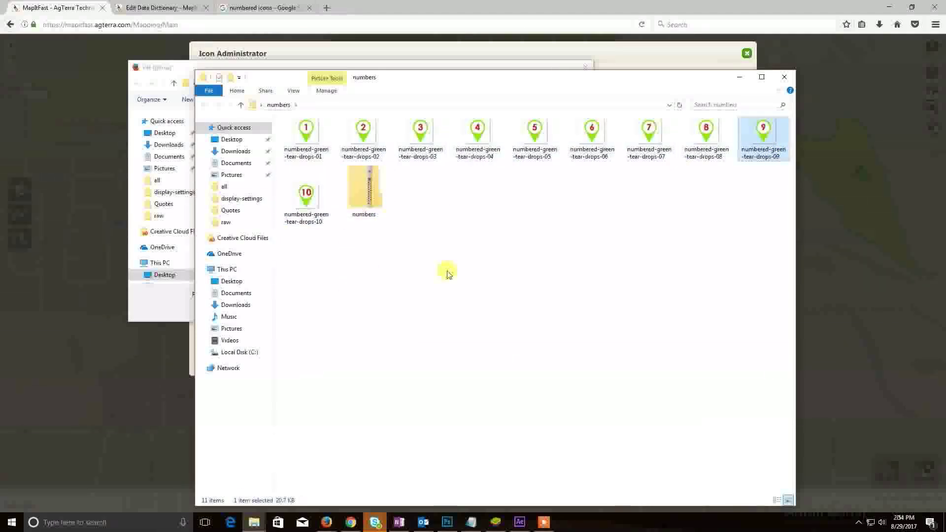
left_click(362, 202)
double_click(361, 200)
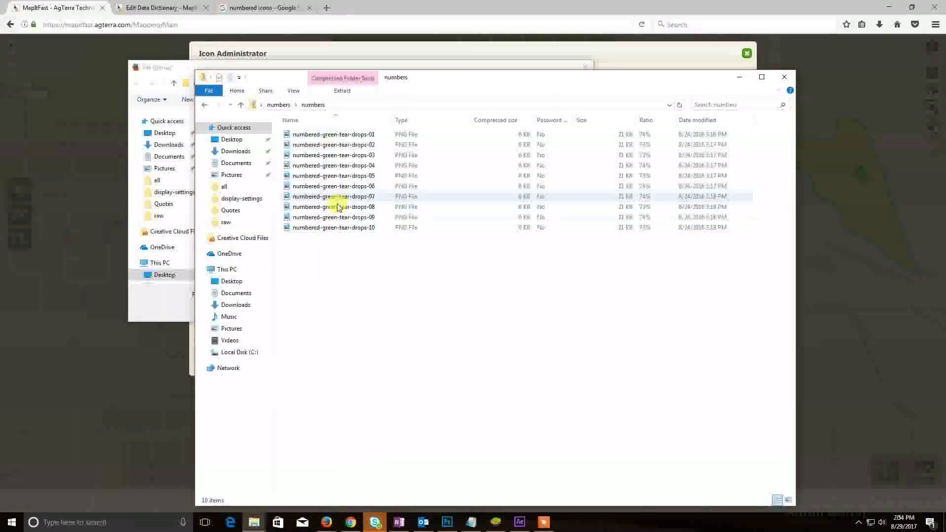
left_click(204, 104)
Return to the browser's file upload and add the numbers compressed folder as a batch of new icons
left_click(738, 79)
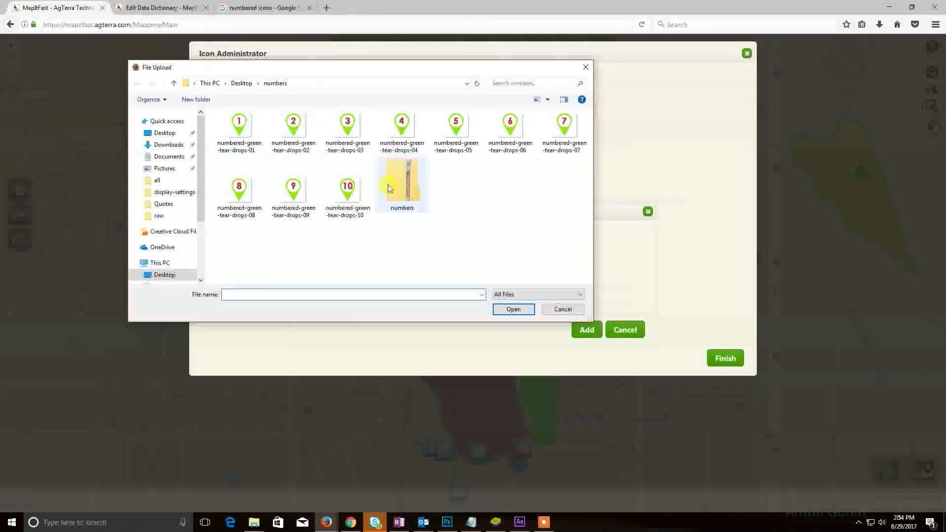
left_click(403, 184)
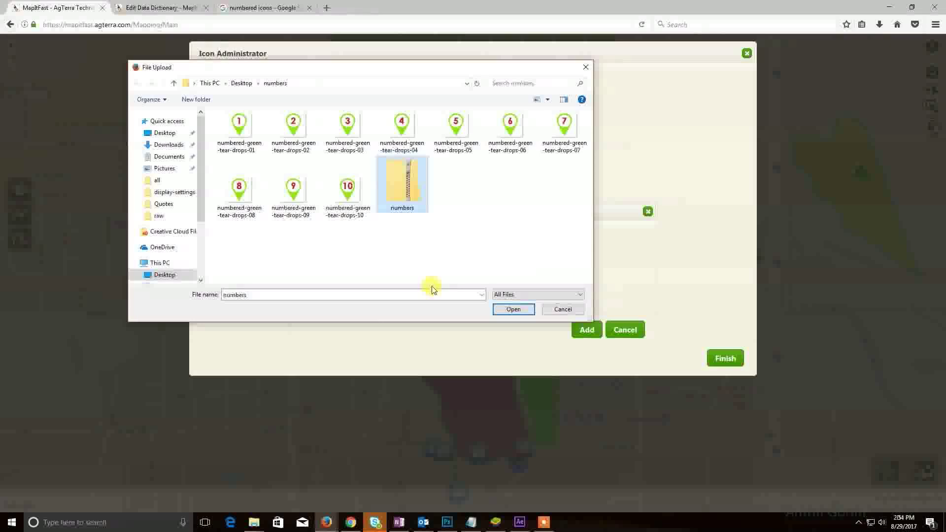
left_click(522, 310)
left_click(586, 329)
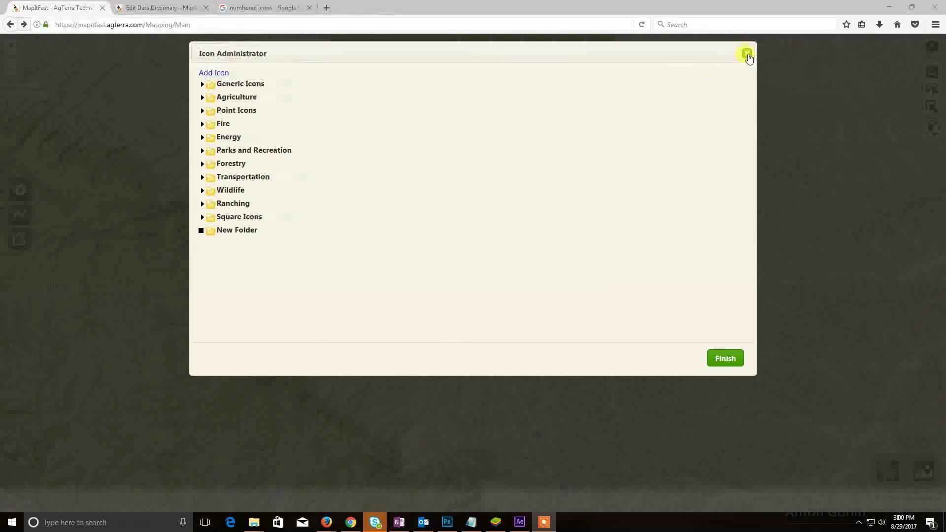
Close the Icon Administrator and open the list of data dictionaries from the map page
left_click(747, 55)
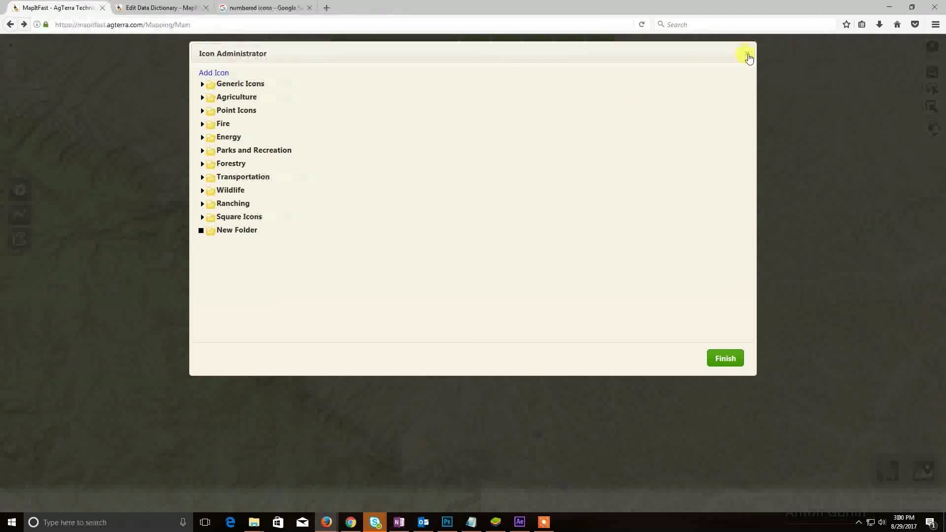
left_click(748, 57)
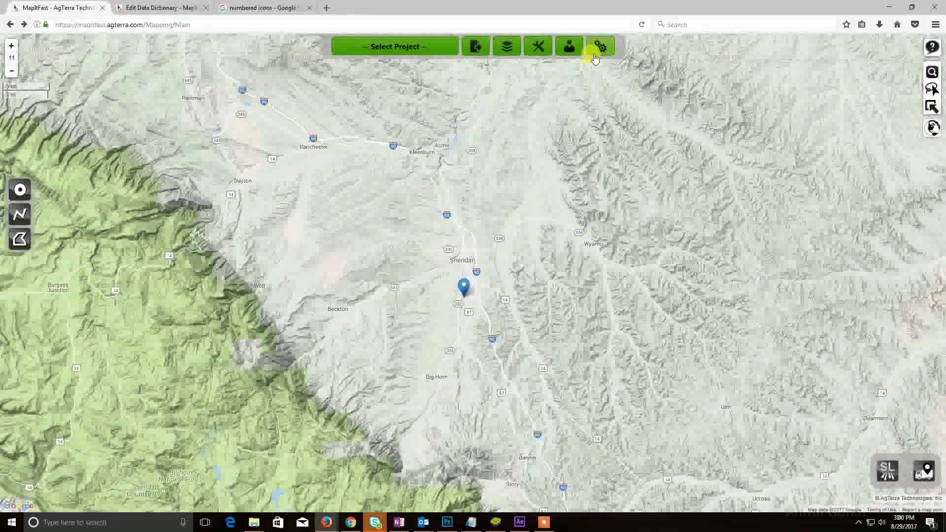
left_click(595, 55)
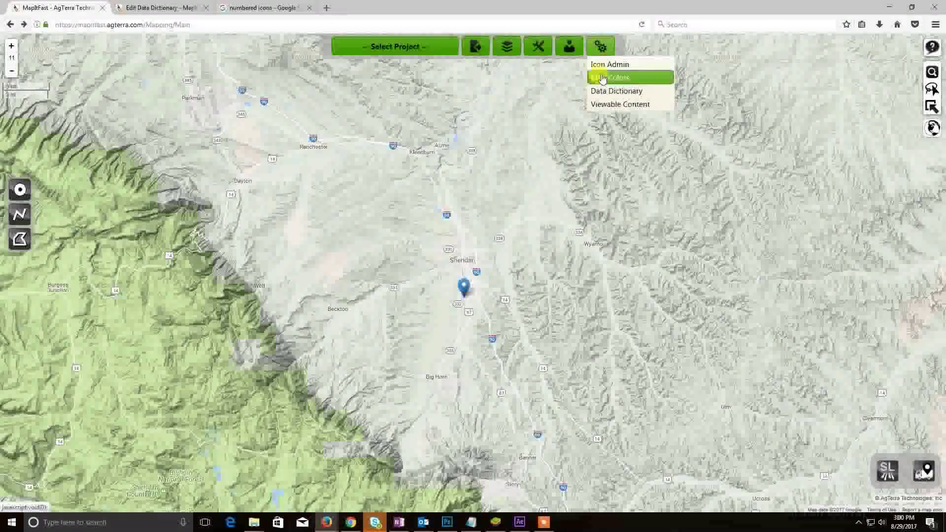
left_click(602, 94)
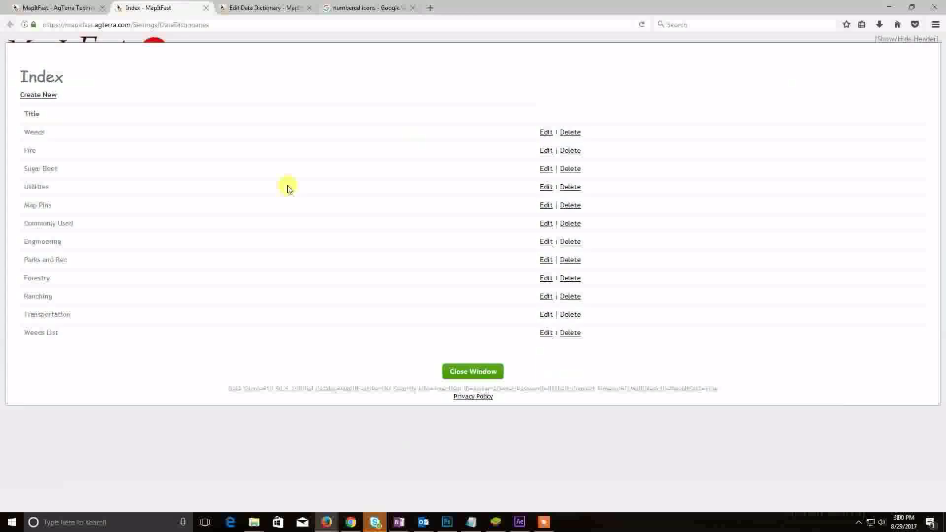
Assign the green number 1 teardrop as the Dyers Woad point icon in the Weeds List data dictionary, save it and close the dictionary list
left_click(546, 324)
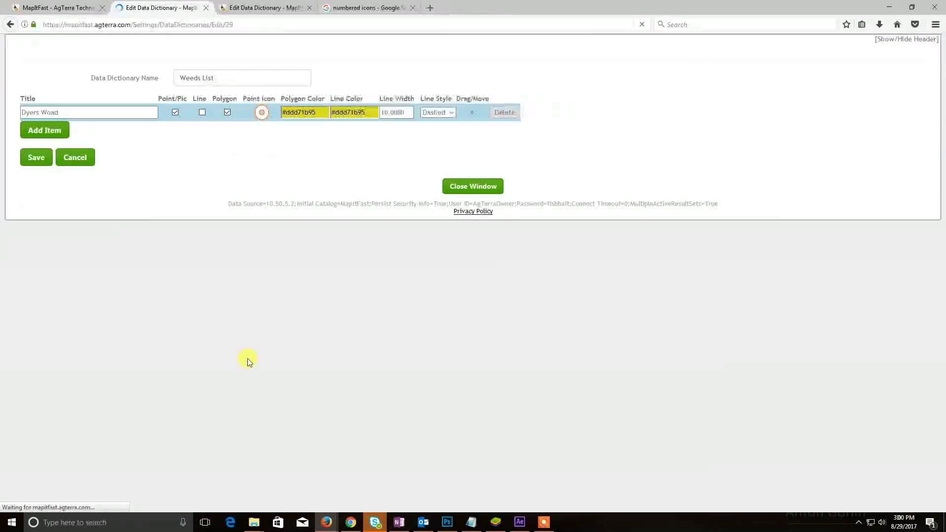
left_click(262, 113)
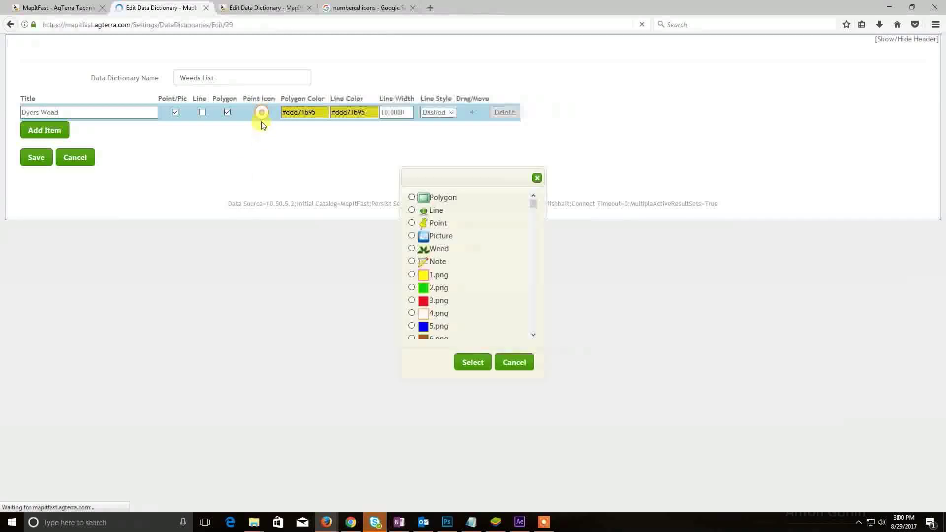
left_click_drag(533, 203, 535, 224)
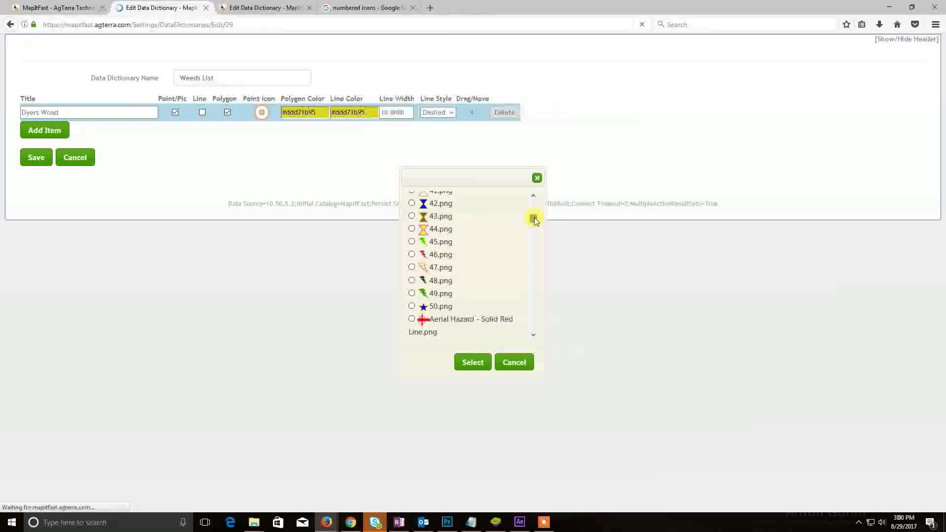
left_click_drag(534, 220, 538, 261)
left_click(412, 237)
left_click(473, 362)
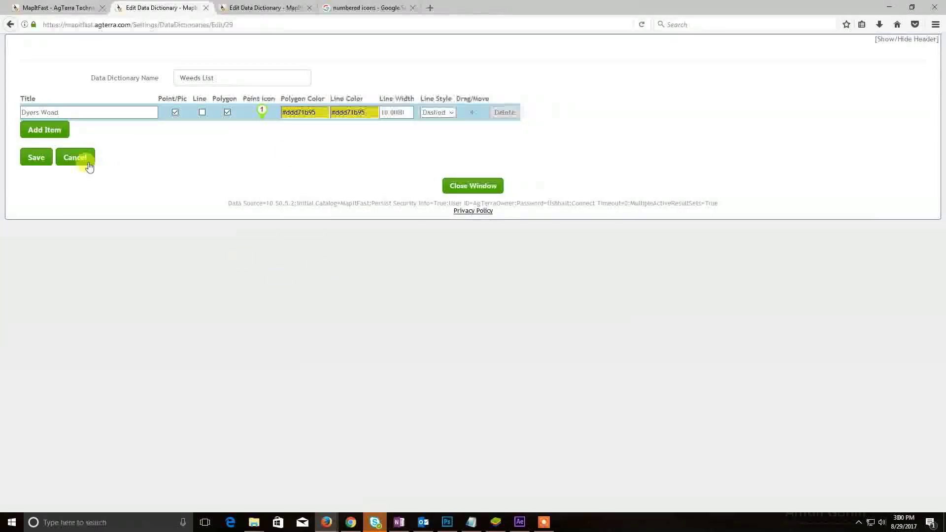
left_click(36, 157)
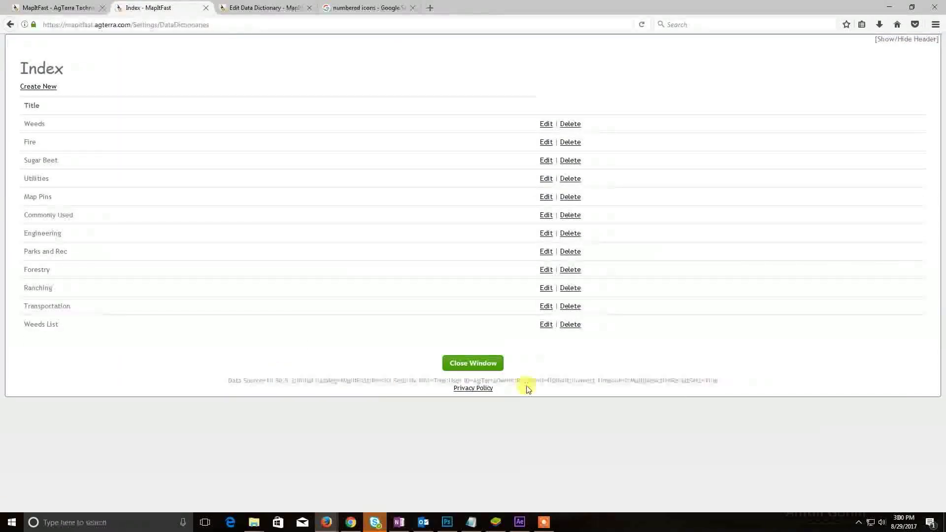
left_click(480, 363)
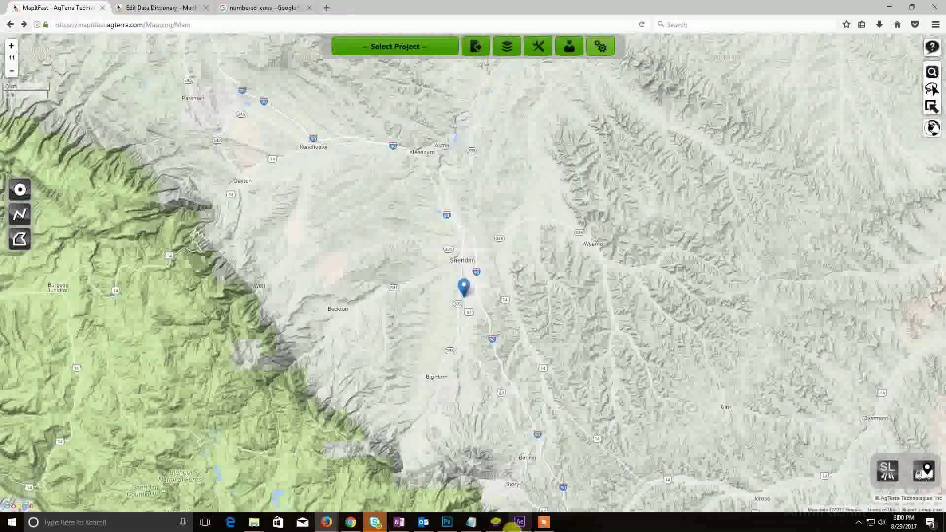
Switch to the MapItFast mobile app in BlueStacks and examine the map around the Dyer's Woad point on W Works St
left_click(495, 522)
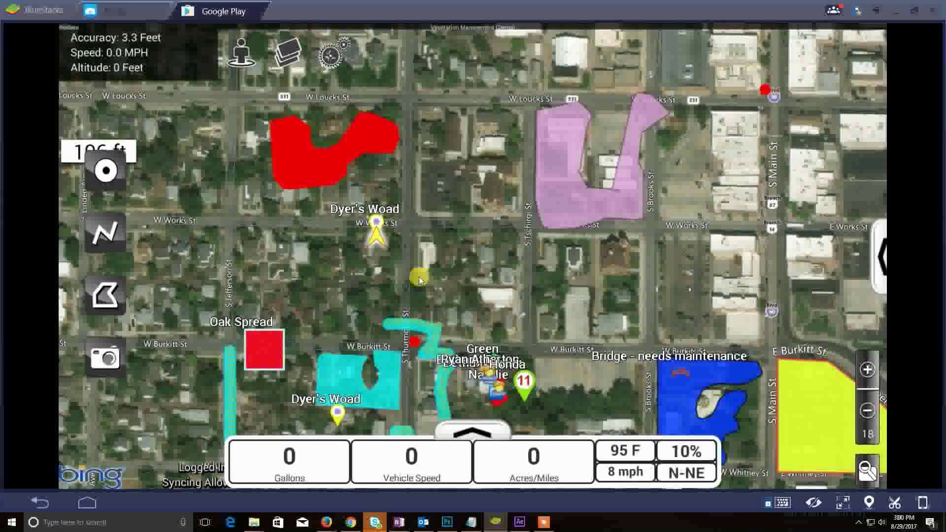
left_click_drag(438, 277, 557, 307)
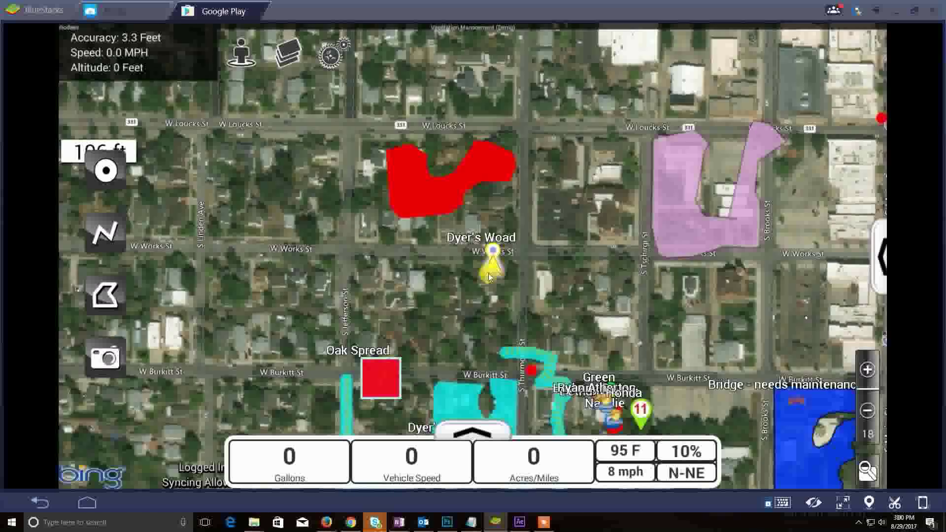
left_click_drag(495, 291, 486, 301)
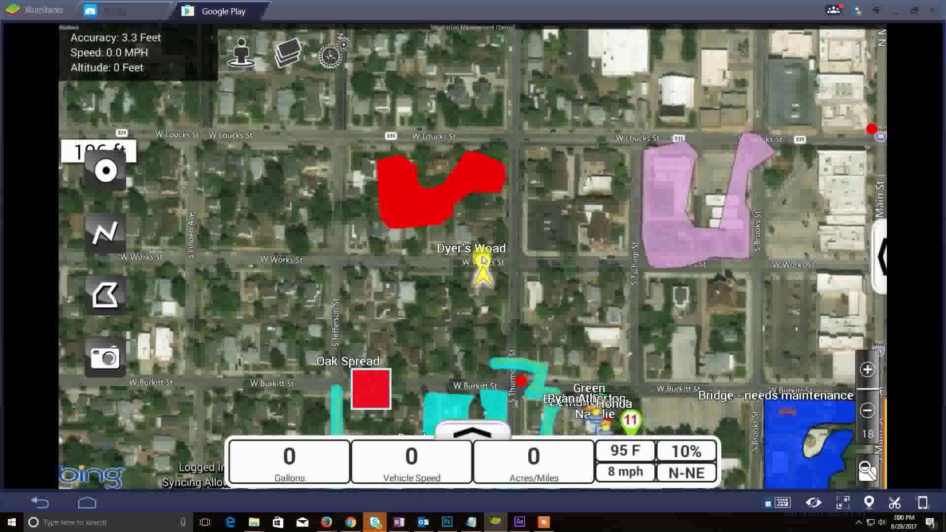
mouse_move(521, 274)
left_mouse_down()
mouse_move(519, 288)
mouse_move(507, 280)
mouse_move(505, 305)
mouse_move(497, 285)
mouse_move(533, 285)
left_mouse_up()
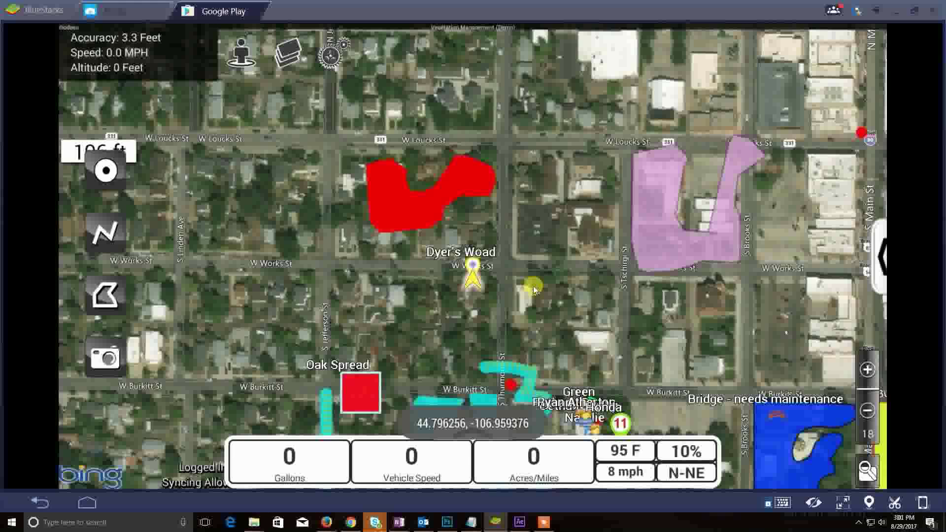
left_click_drag(533, 286, 533, 286)
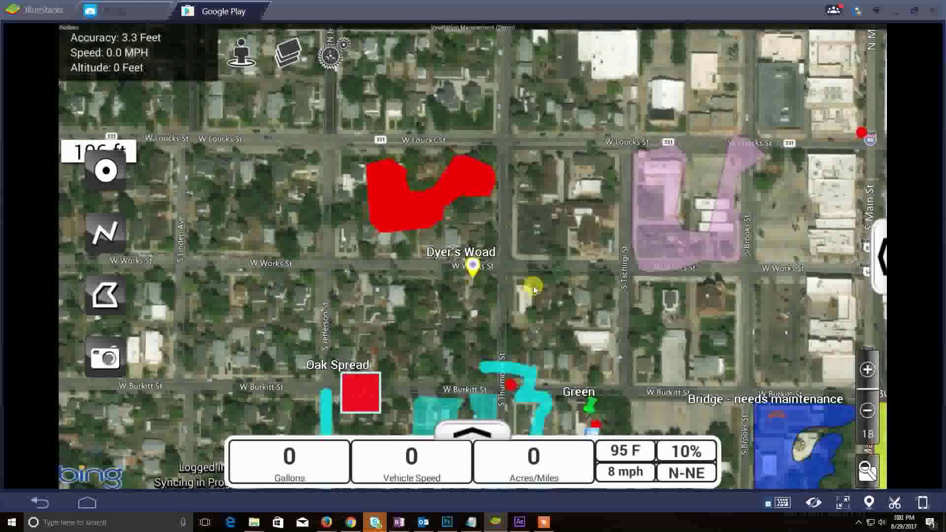